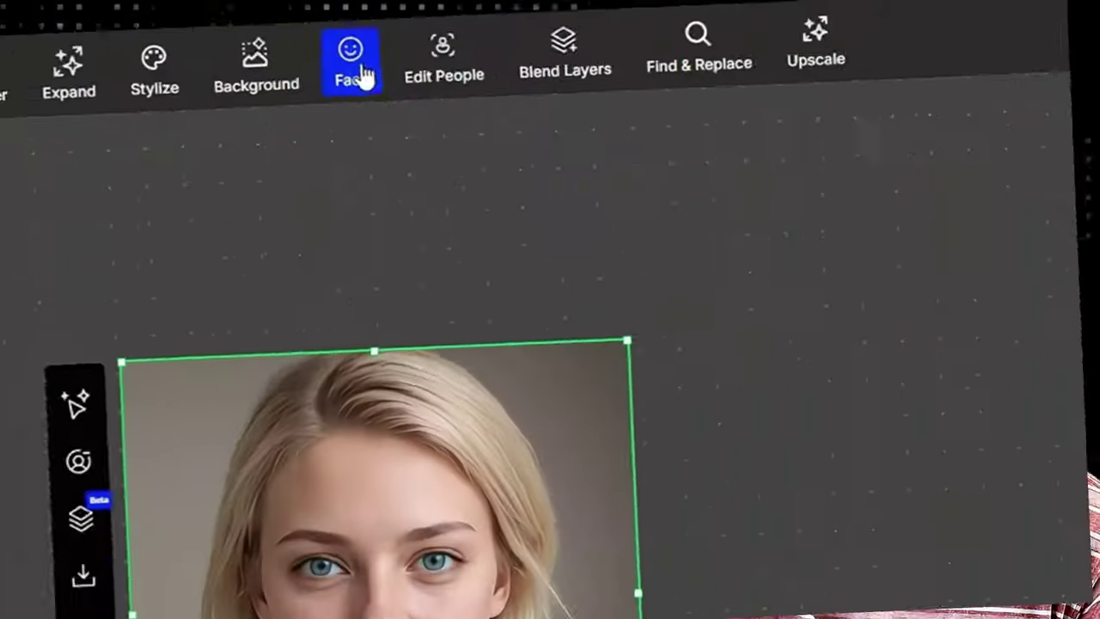
Step: Preview the Happy smile preset on the blonde woman's portrait, then go back to Home
left_click(902, 268)
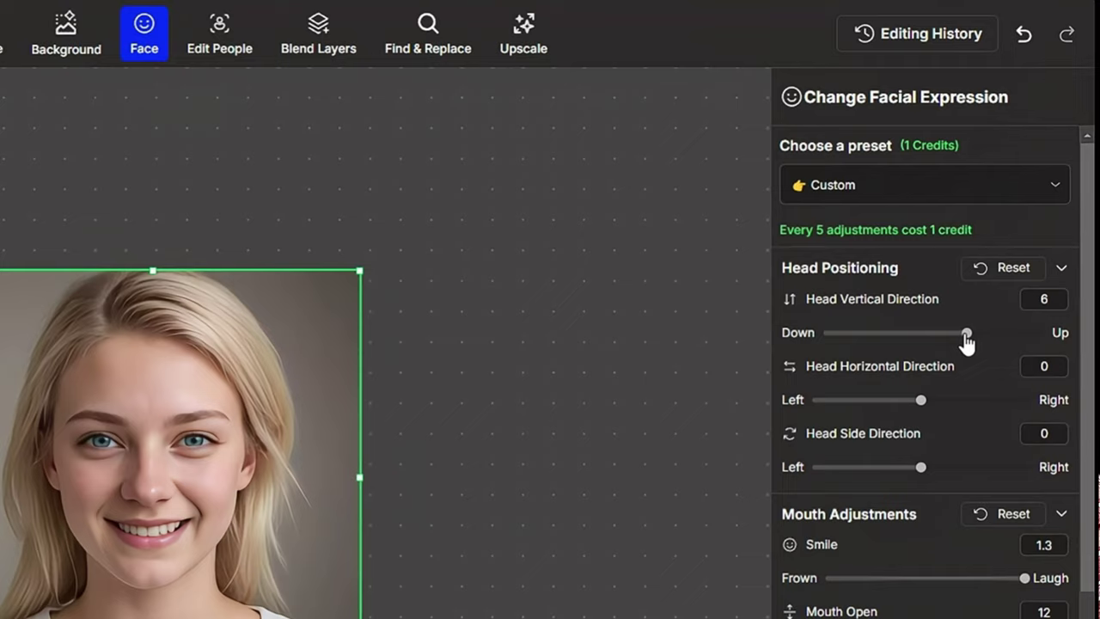
scroll(965, 341, "down", 5)
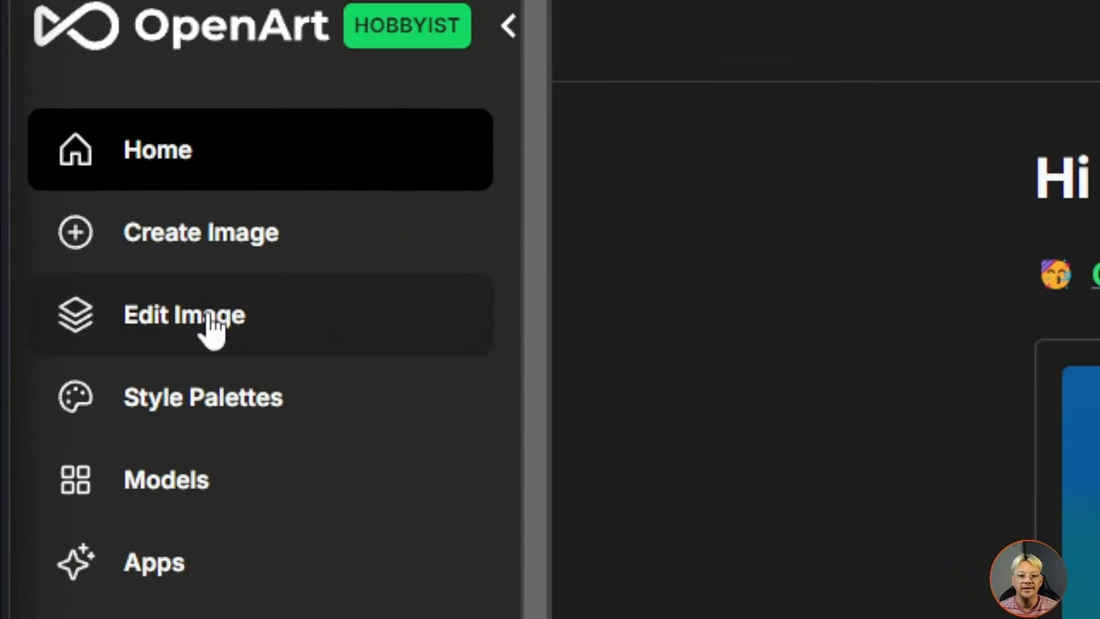
Step: Open Edit Image, upload a test portrait to the canvas, then delete it
left_click(207, 318)
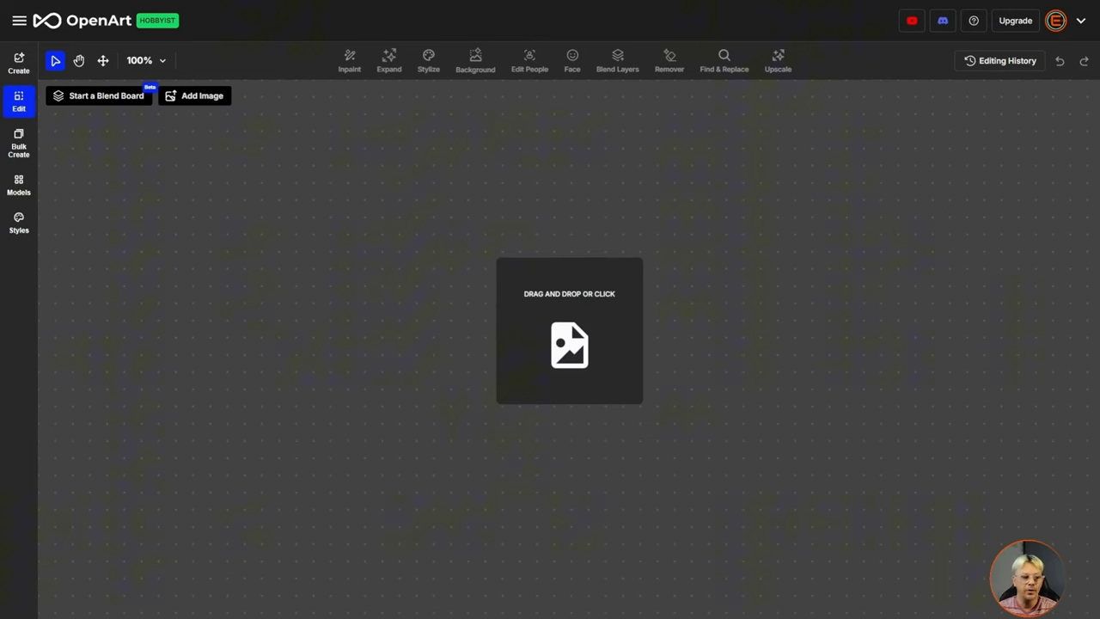
mouse_move(570, 322)
left_mouse_down()
mouse_move(516, 391)
mouse_move(569, 343)
left_mouse_up()
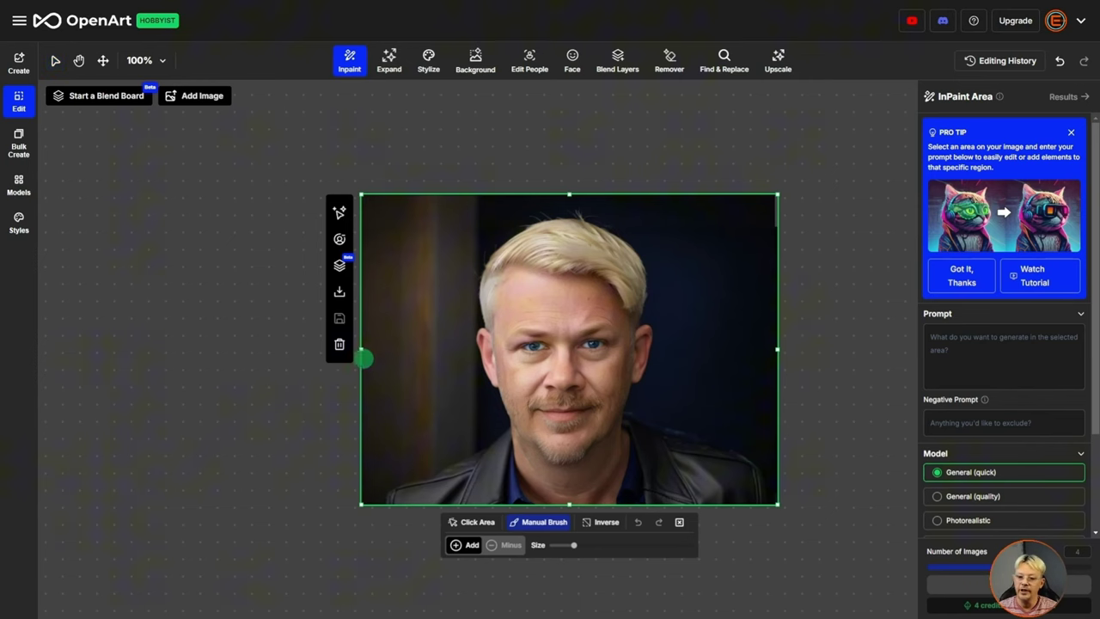
left_click(340, 344)
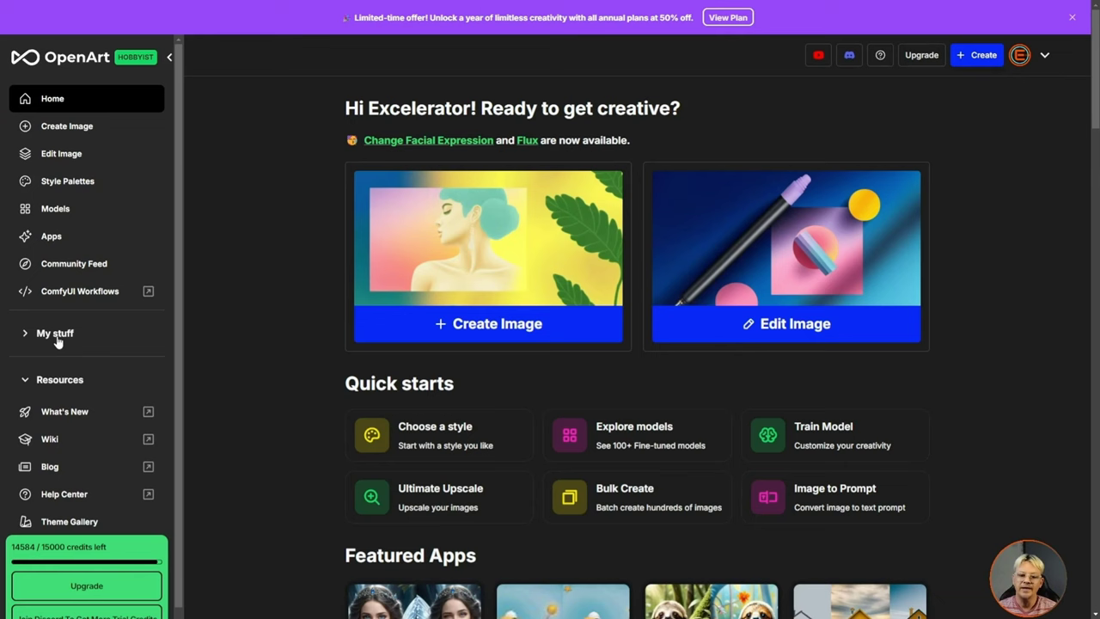
Step: Open the blonde portrait from Creation History in the editor
left_click(56, 336)
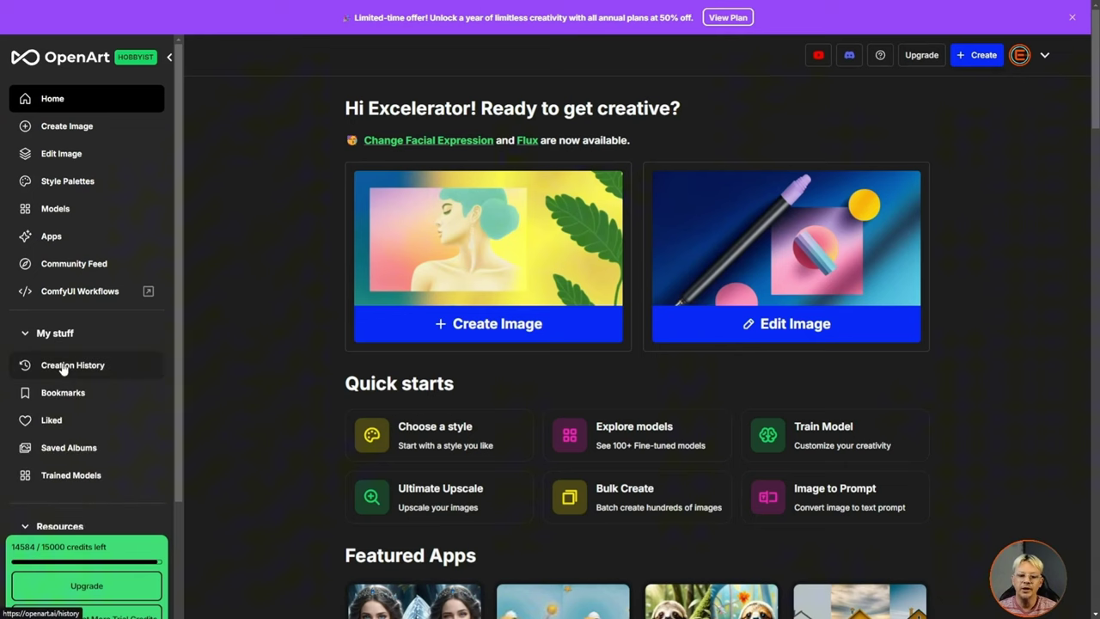
left_click(62, 365)
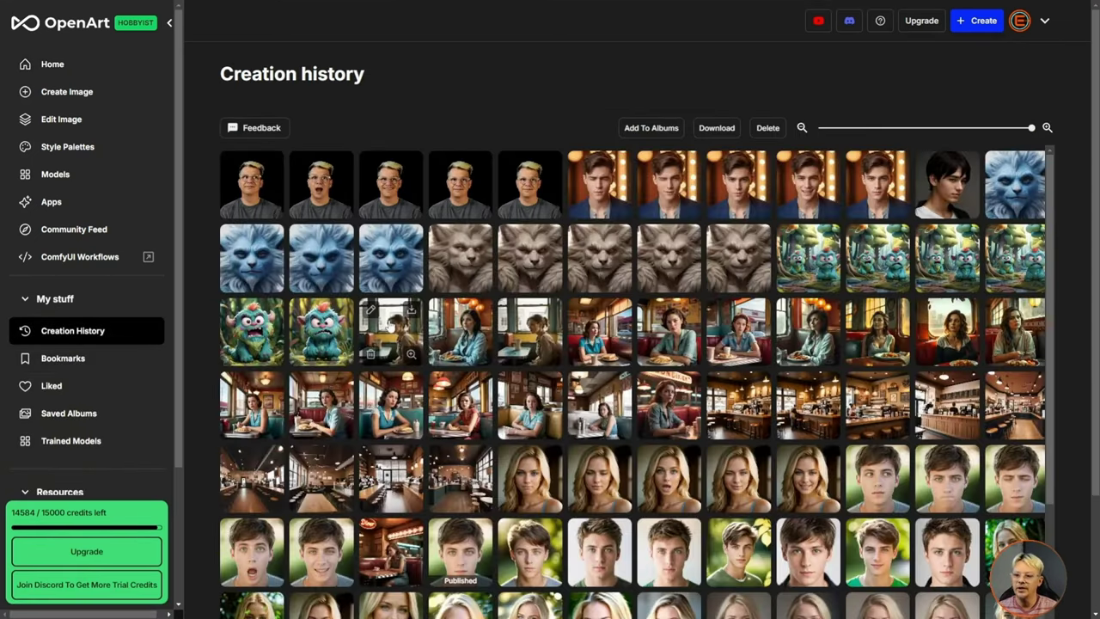
scroll(646, 365, "down", 5)
left_click(658, 364)
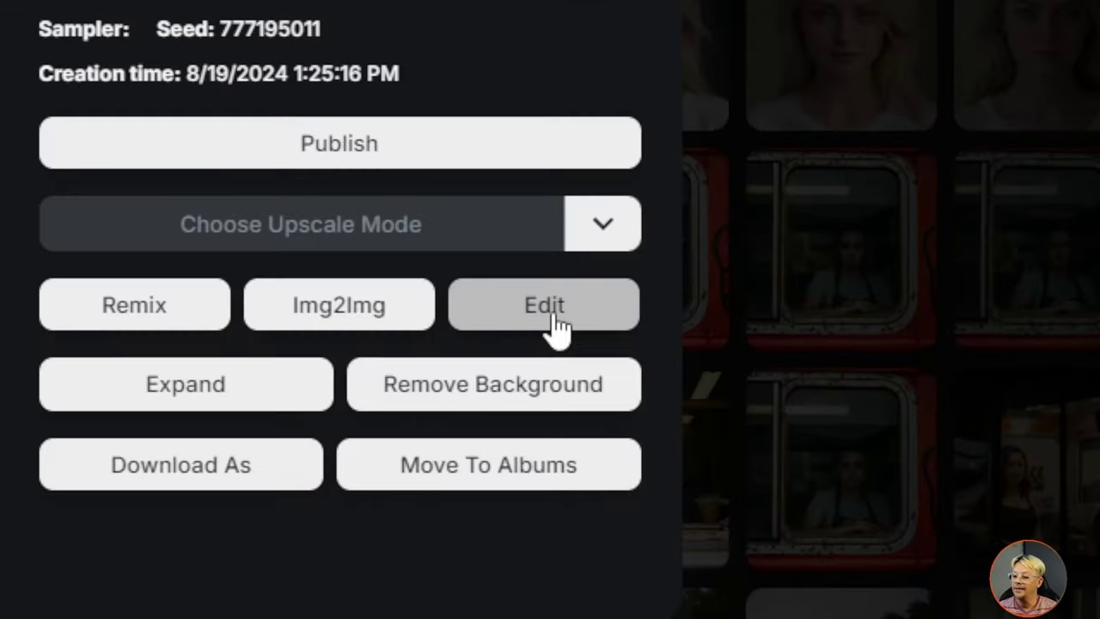
left_click(556, 316)
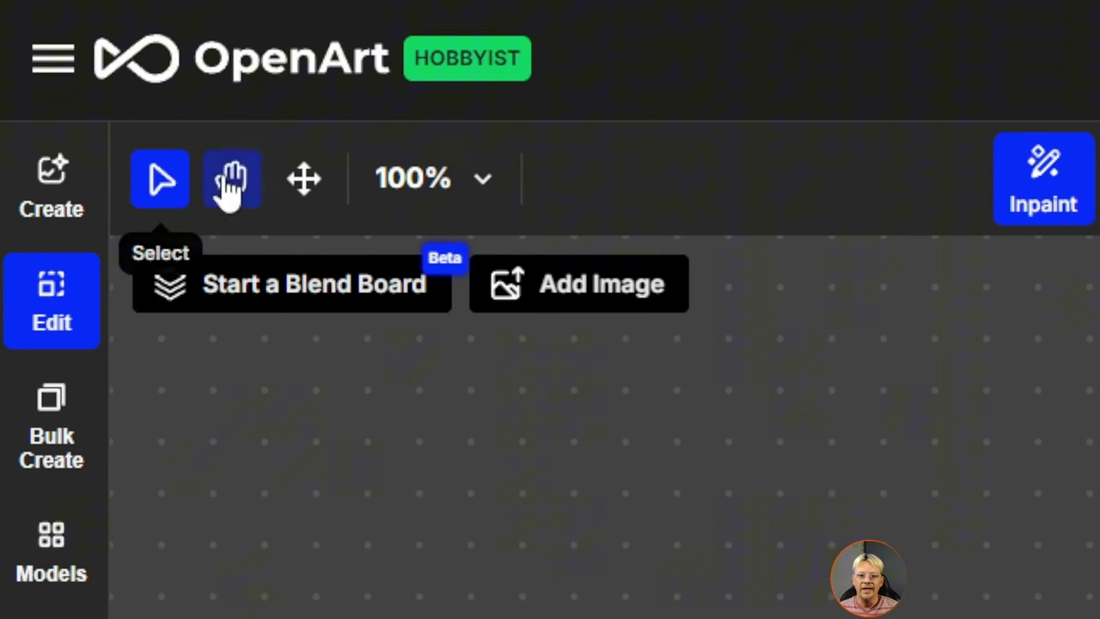
Step: Move the blonde portrait up and right, pan the canvas, then return to Select
left_click(305, 180)
left_click_drag(407, 258, 430, 136)
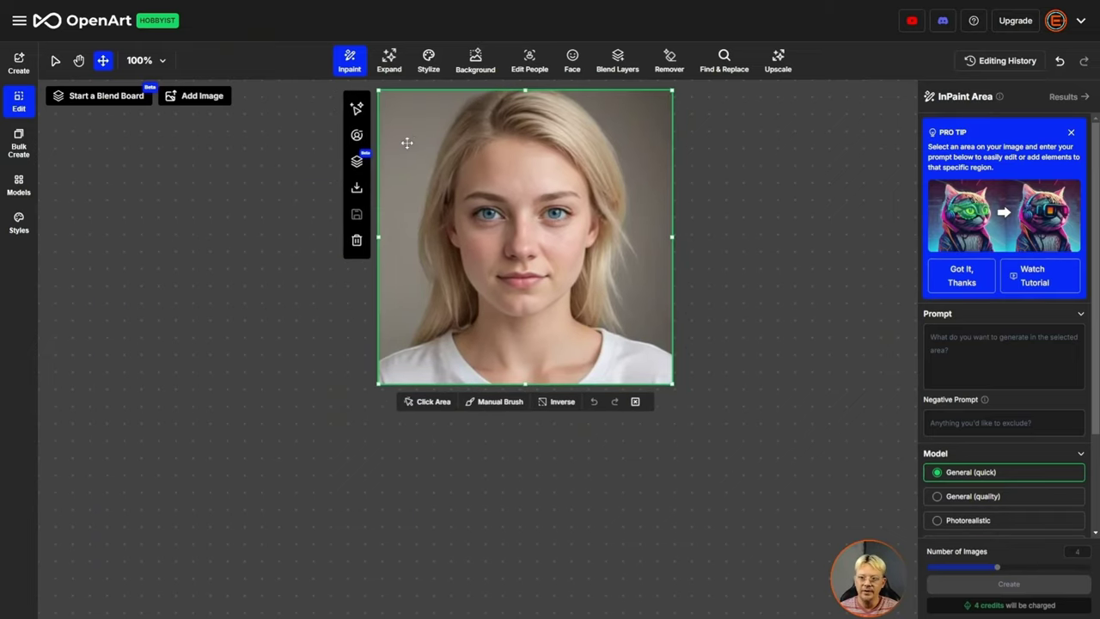
key("h")
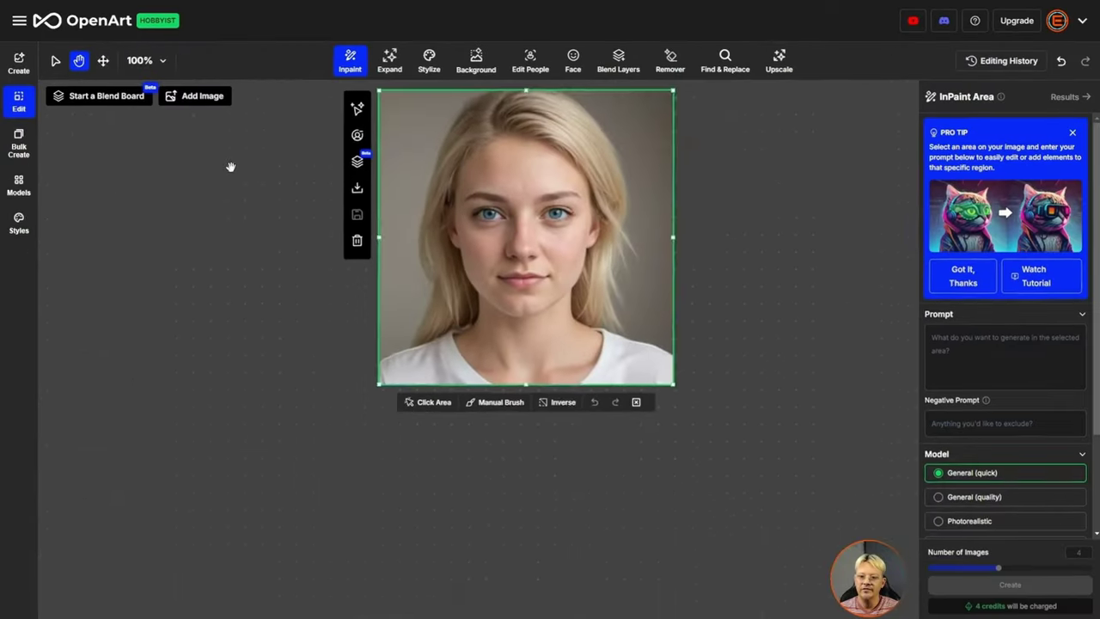
left_click_drag(229, 166, 231, 226)
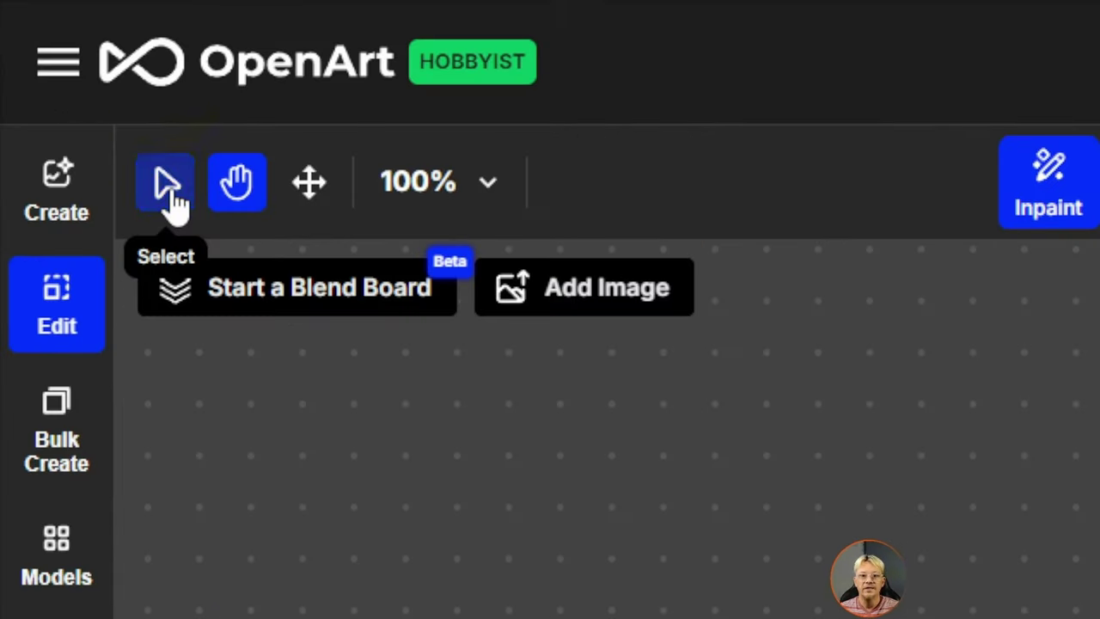
left_click(56, 62)
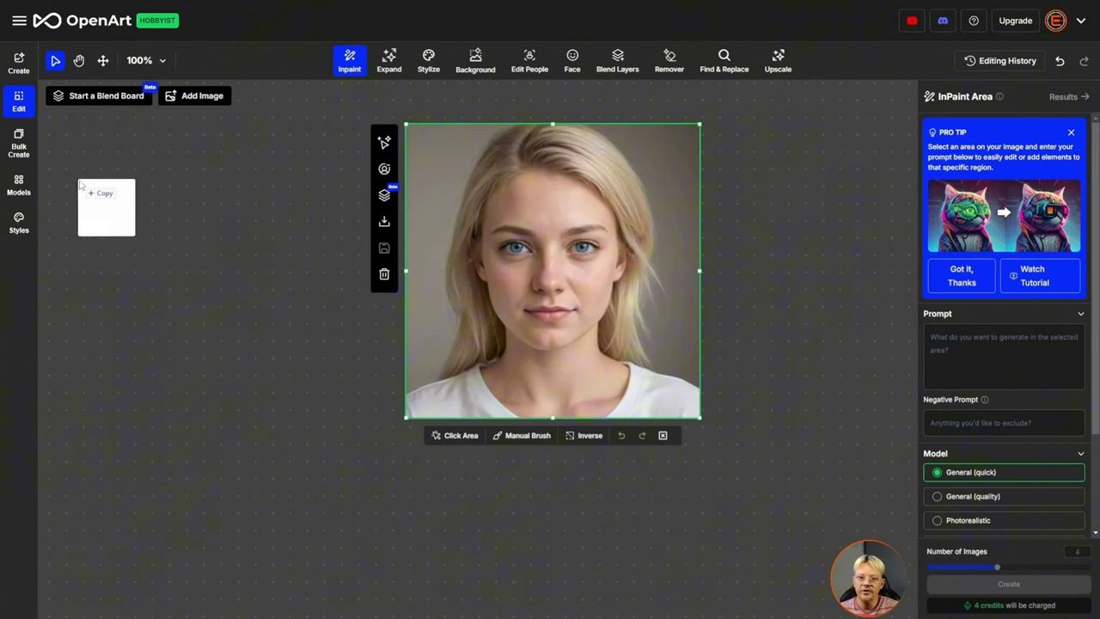
Step: Place the portrait copy beside the original and enlarge it by its corner handle
left_click_drag(459, 230, 456, 180)
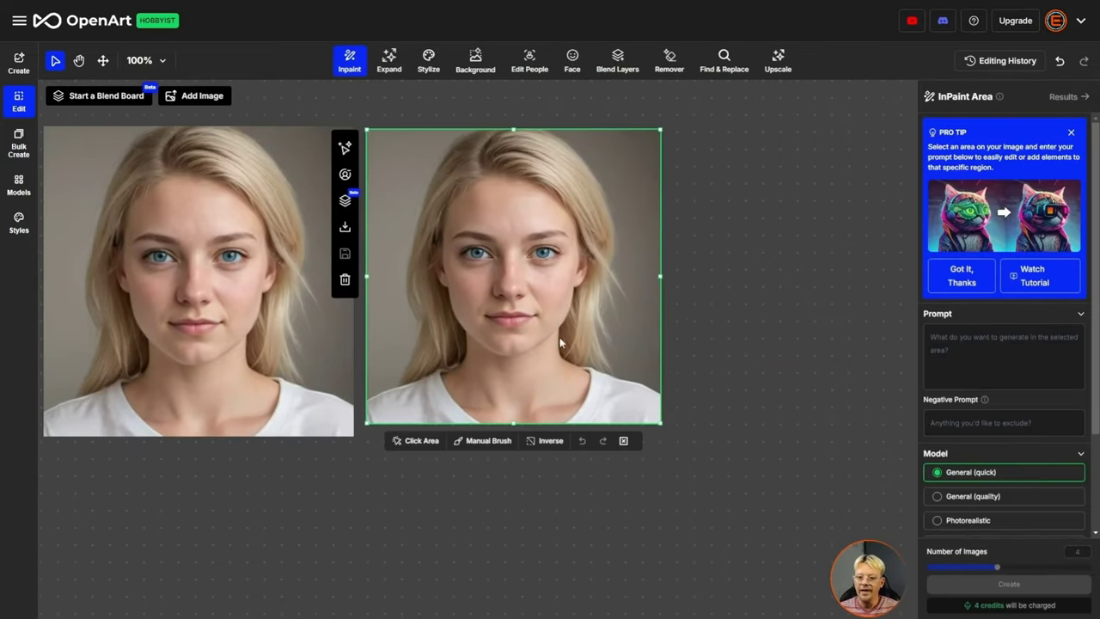
left_click_drag(661, 424, 834, 597)
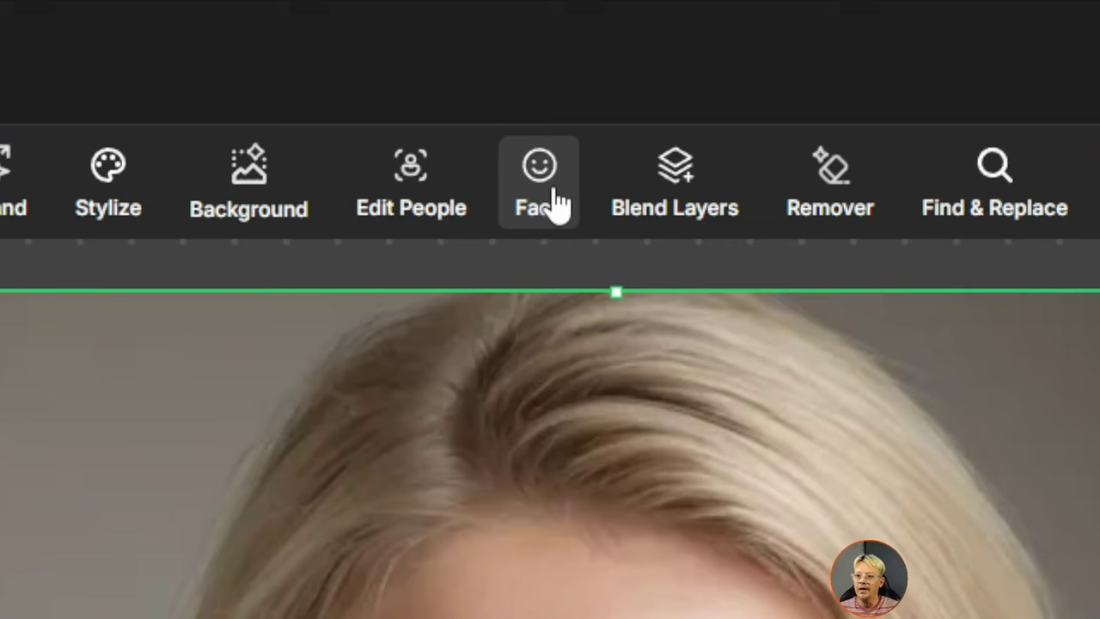
left_click(577, 67)
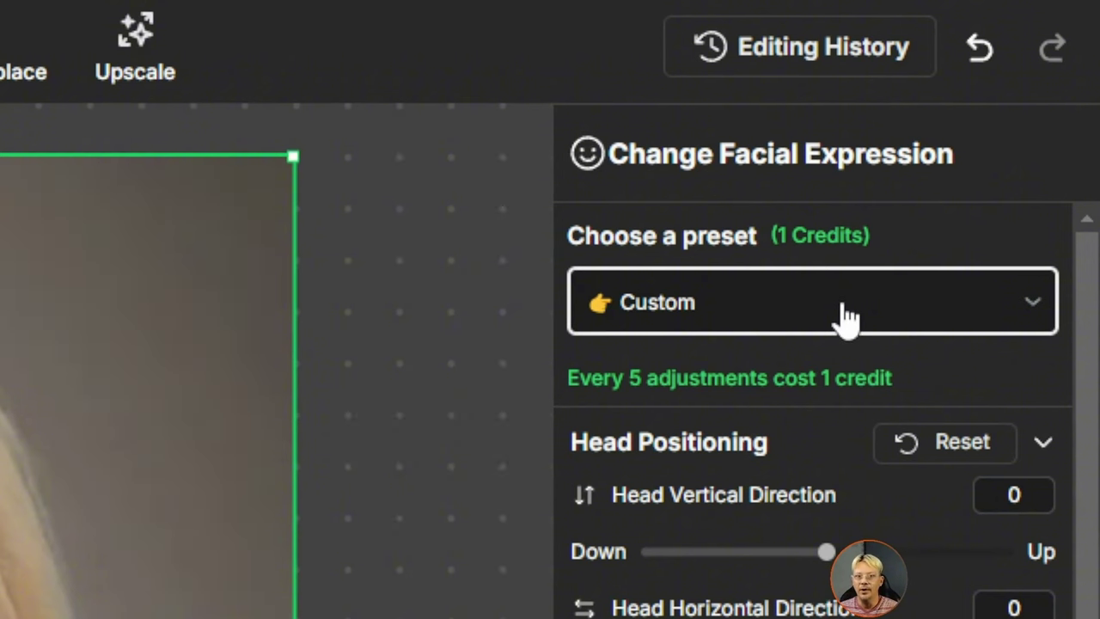
Step: Apply the Happy preset for a toothy smile (Smile 1.3, Mouth Open 12) and review the sliders
left_click(841, 311)
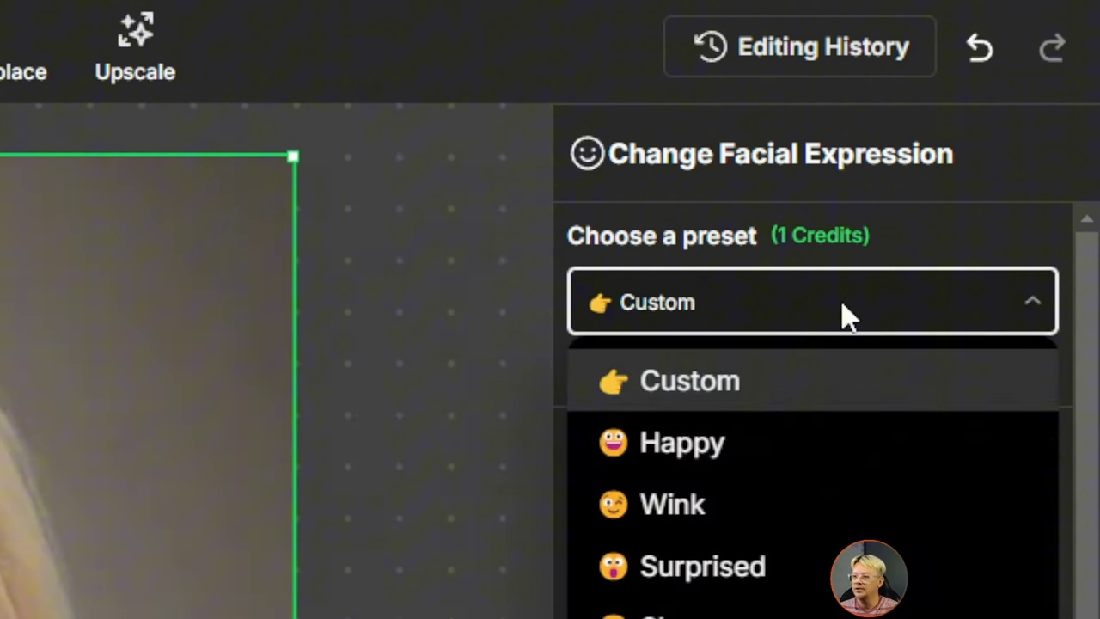
left_click(752, 444)
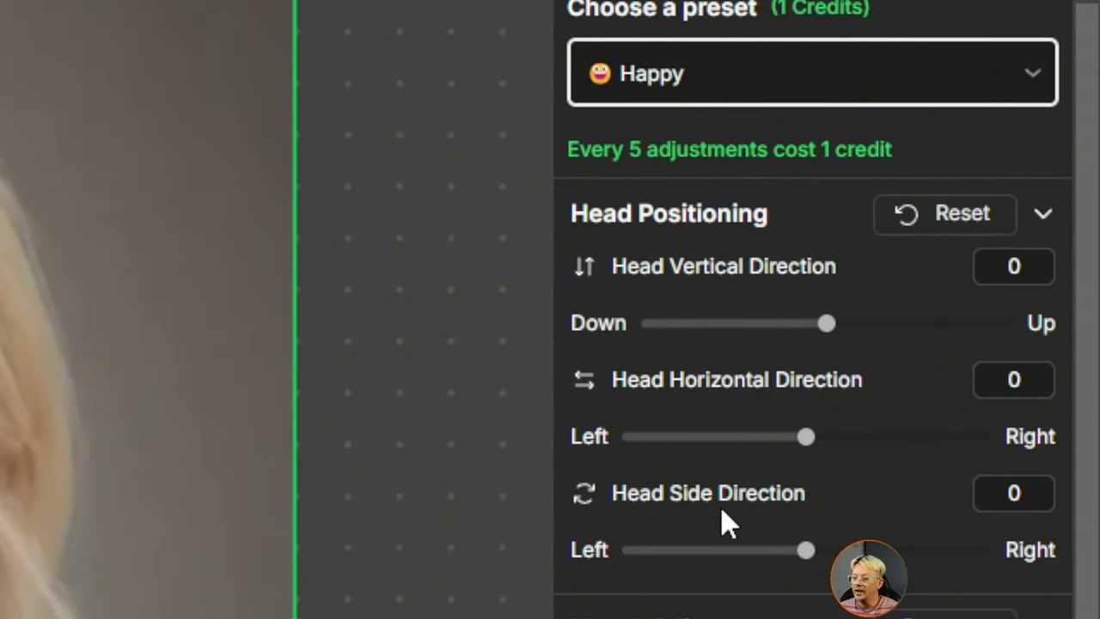
scroll(721, 515, "down", 5)
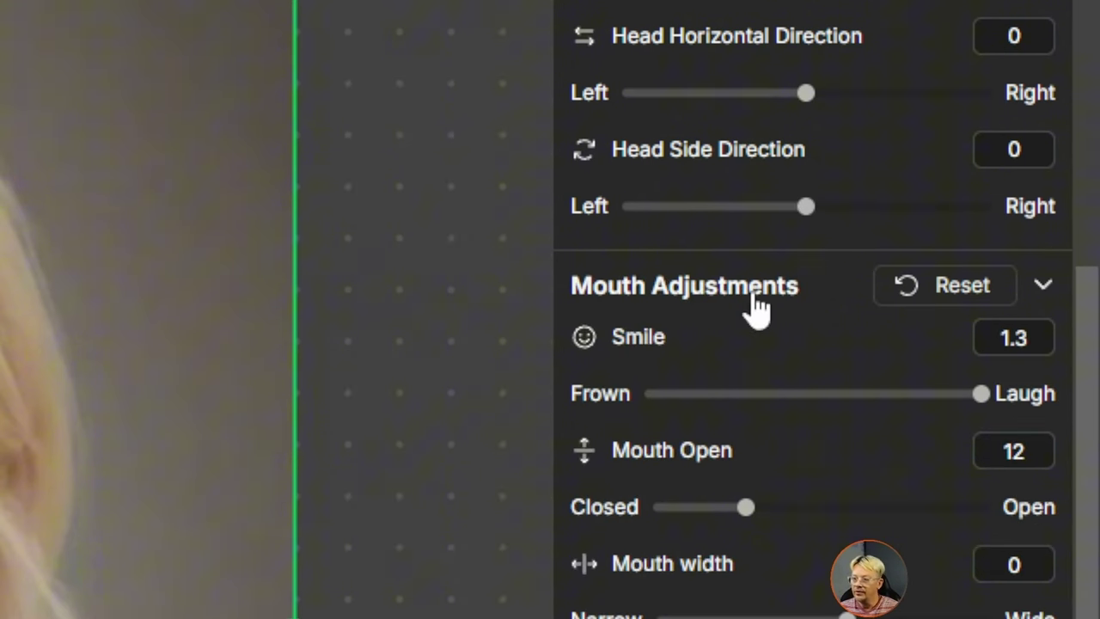
scroll(997, 378, "down", 1)
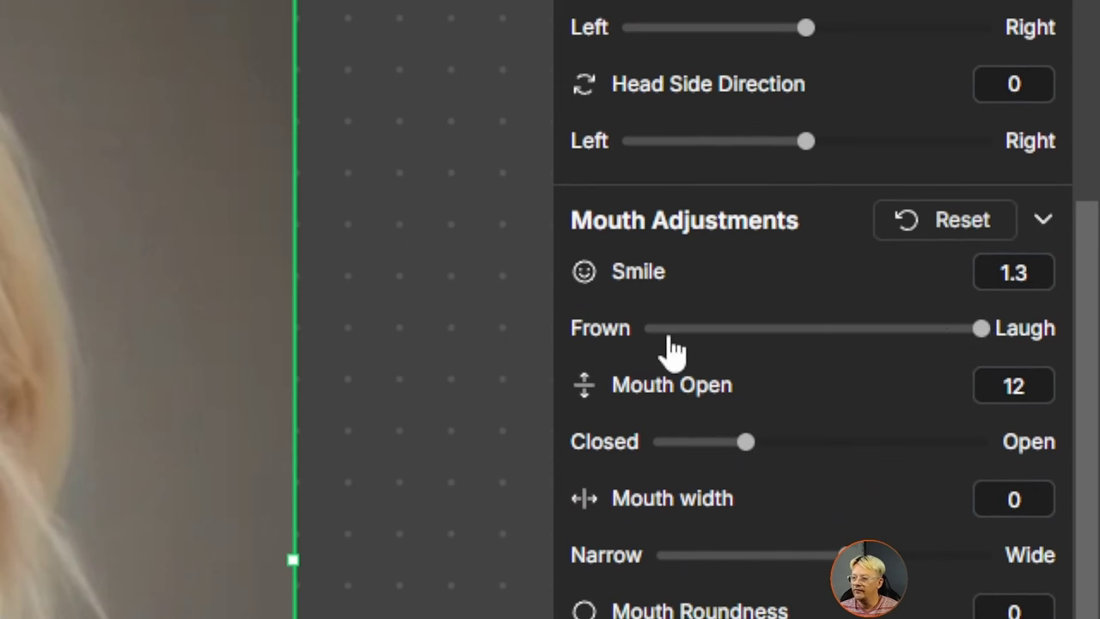
scroll(679, 284, "down", 1)
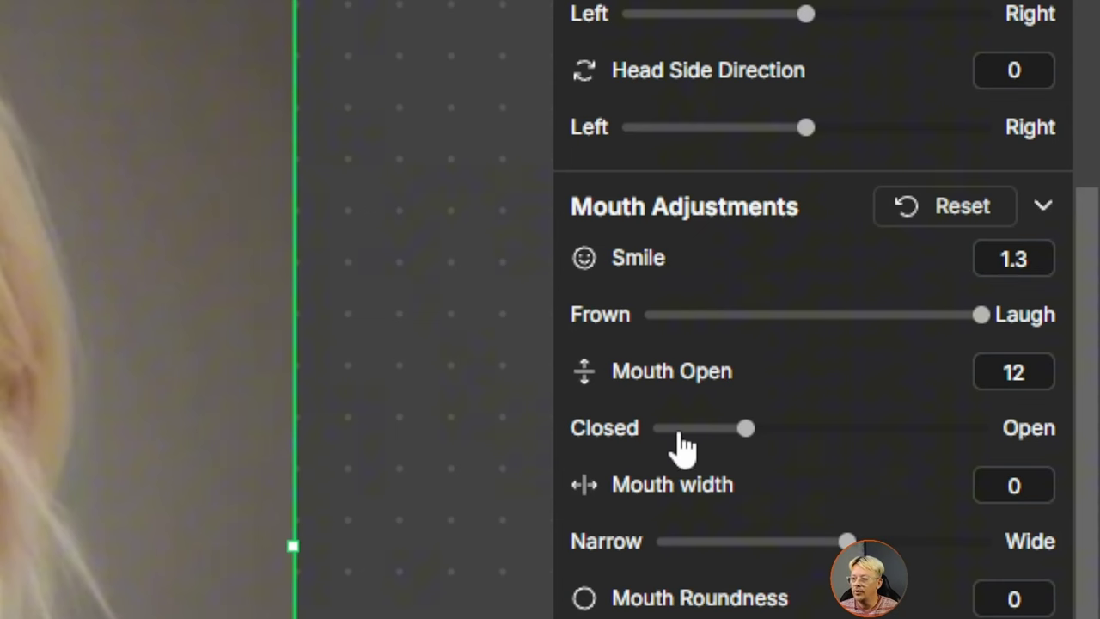
scroll(780, 461, "down", 3)
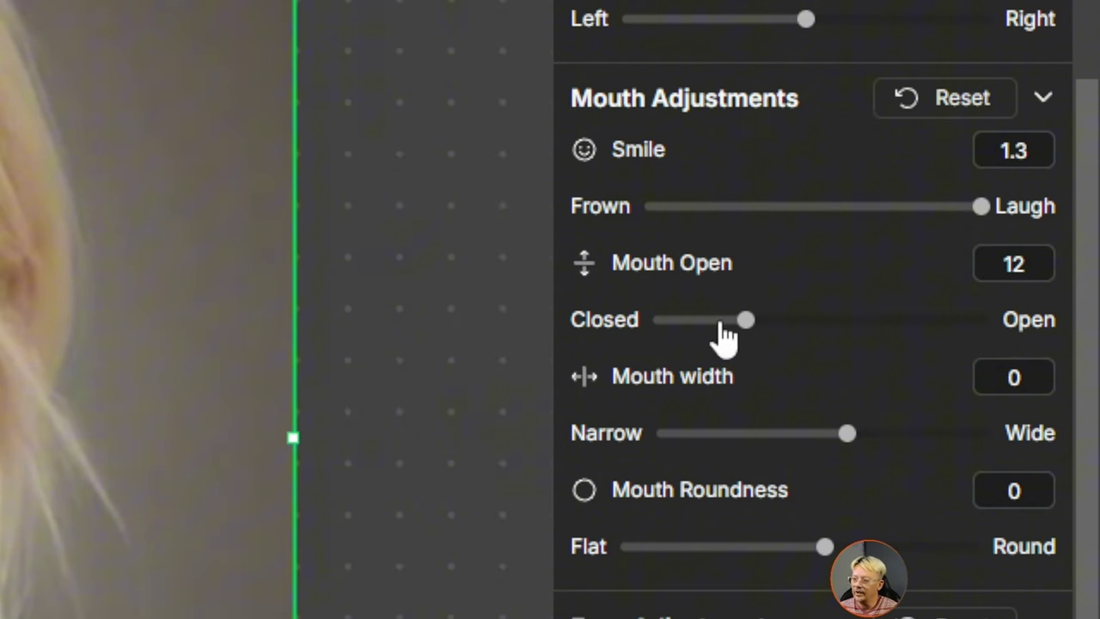
scroll(782, 326, "down", 1)
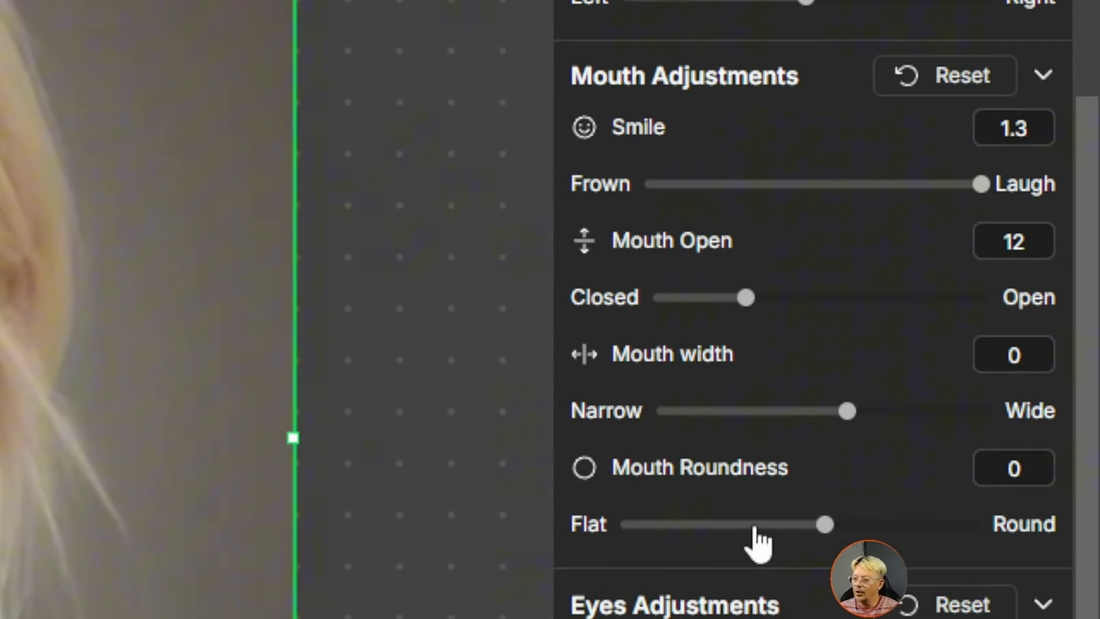
scroll(768, 528, "down", 5)
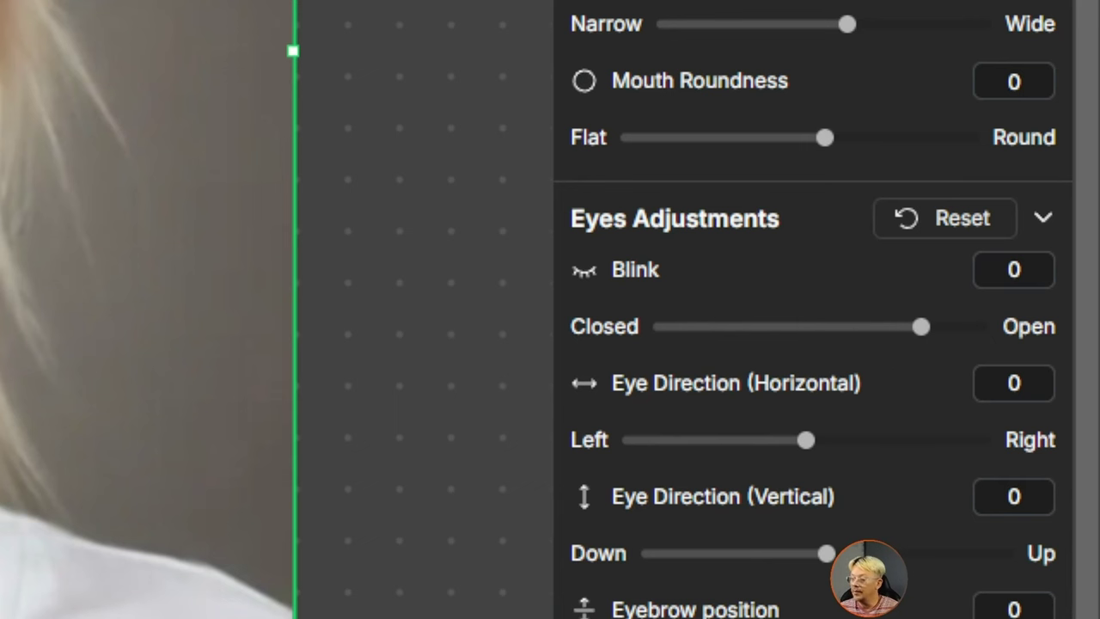
scroll(736, 422, "down", 4)
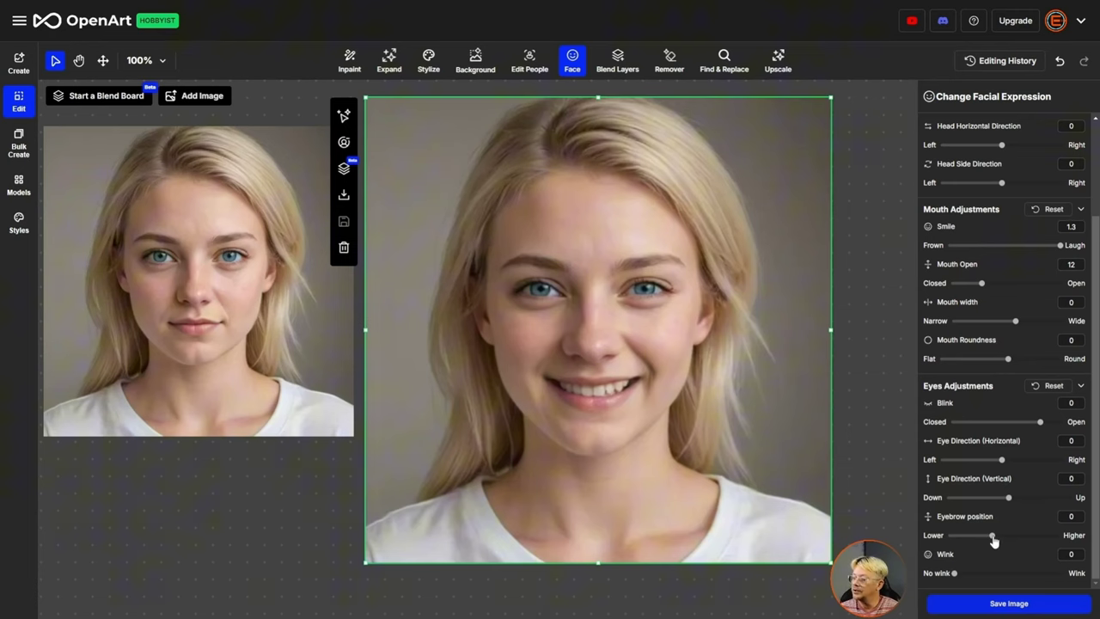
Step: Nudge the eyebrow slider, then reset the mouth adjustments to 0
left_click_drag(993, 538, 1016, 540)
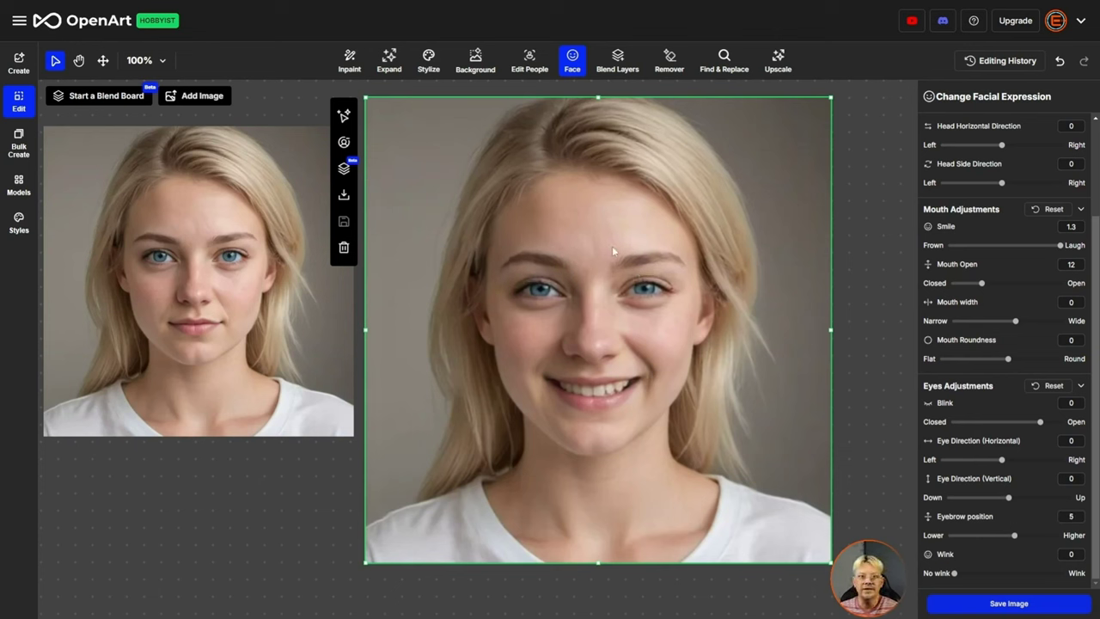
scroll(988, 360, "up", 1)
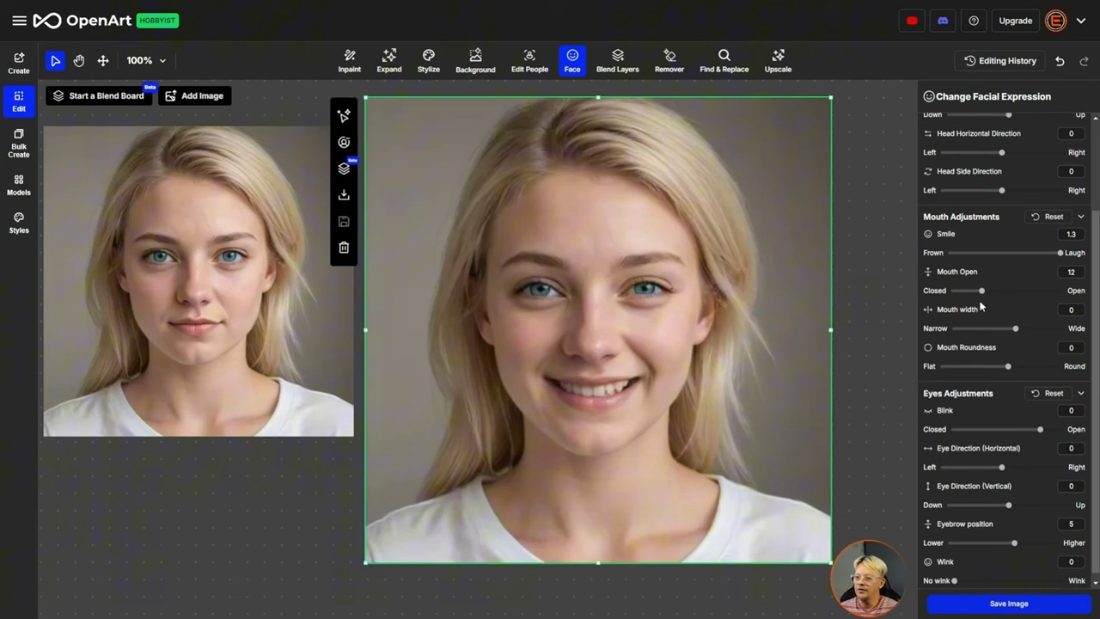
left_click(1046, 218)
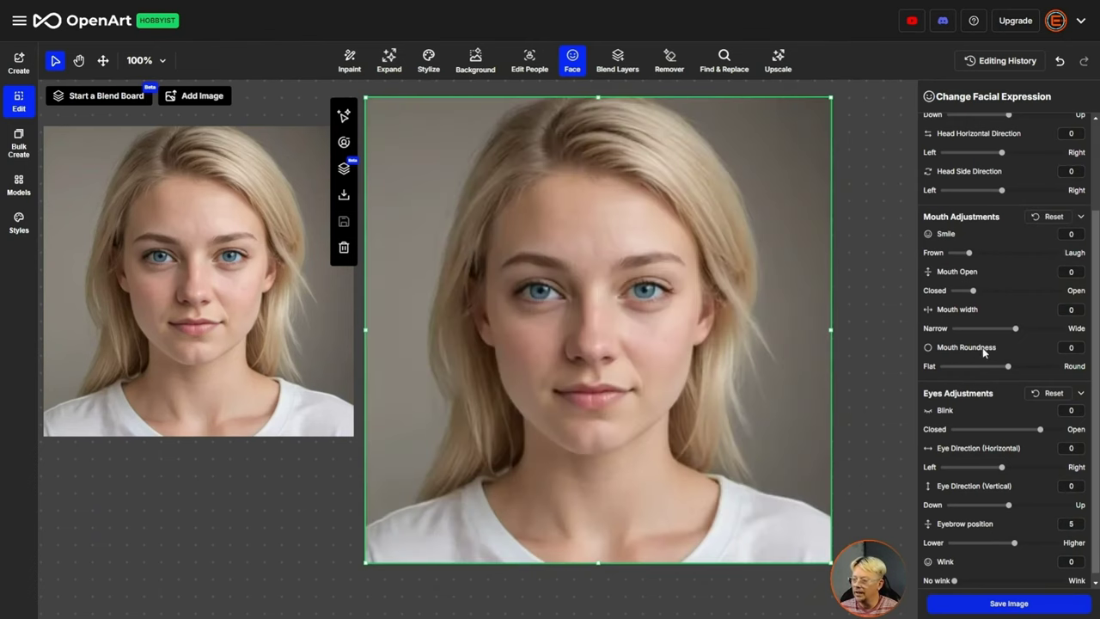
scroll(1005, 343, "up", 3)
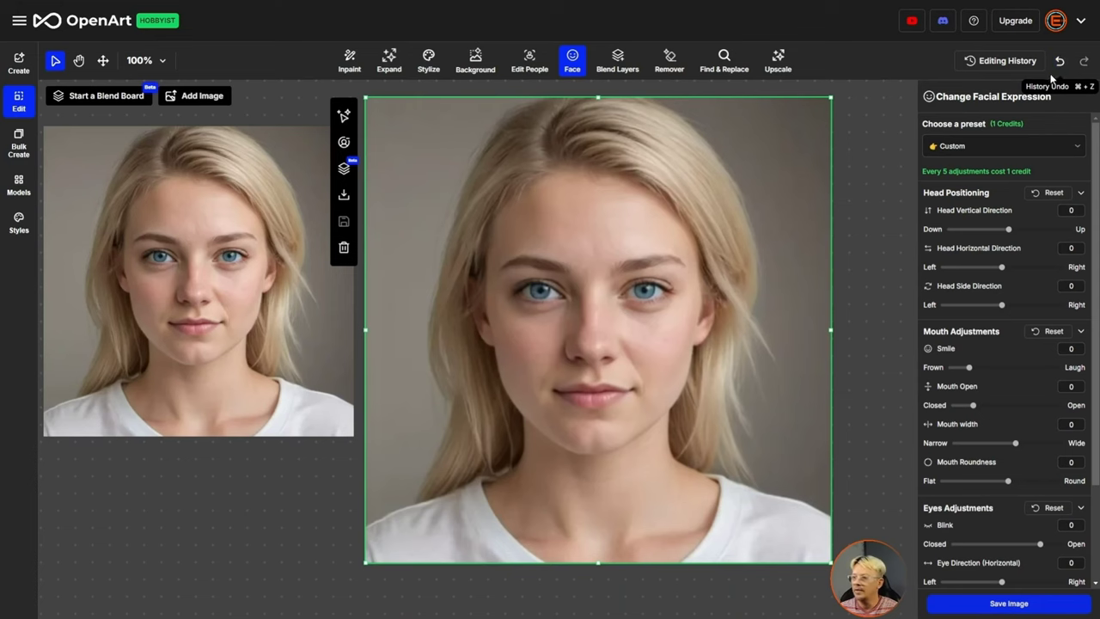
Step: Undo the last edit, try Surprised and Sleepy, then apply Frown (Smile -0.3, Mouth Open -30)
left_click(1003, 145)
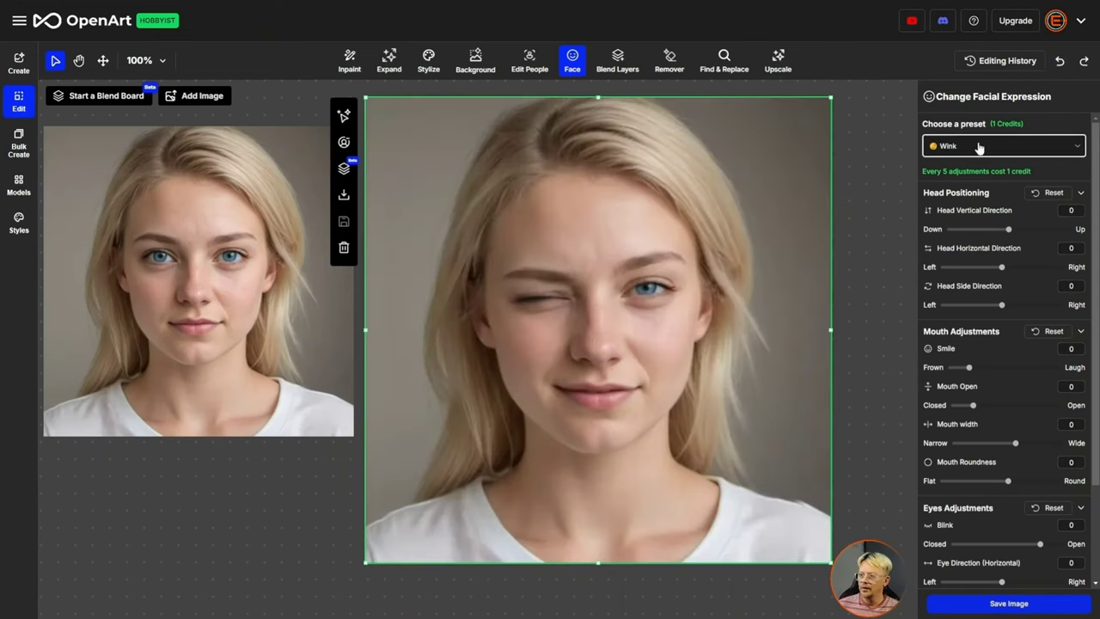
left_click(979, 145)
left_click(988, 234)
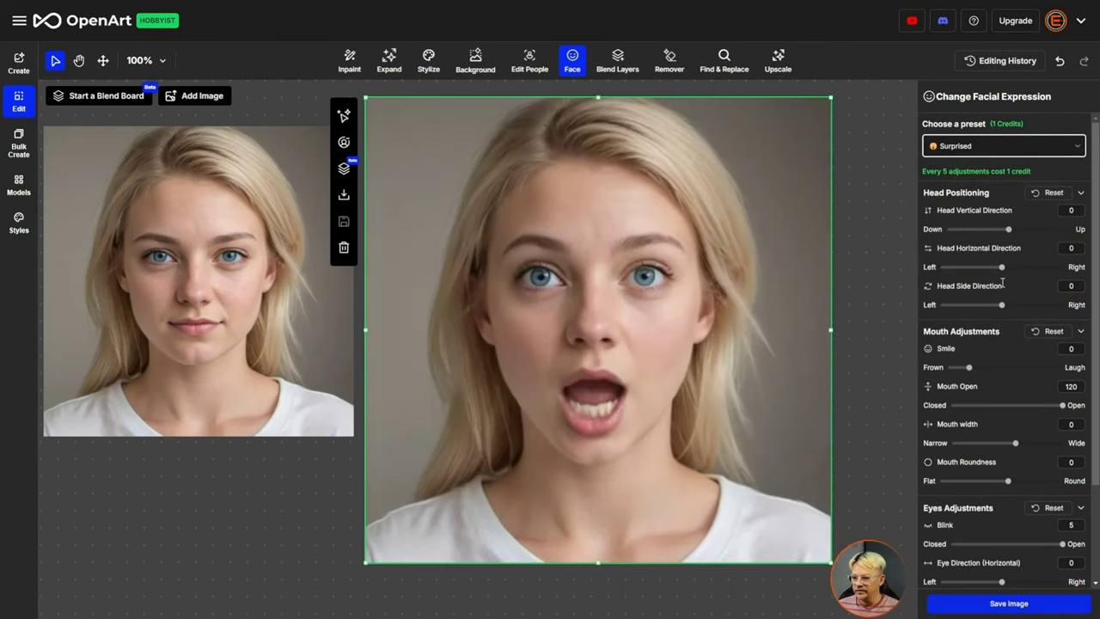
scroll(1001, 286, "down", 2)
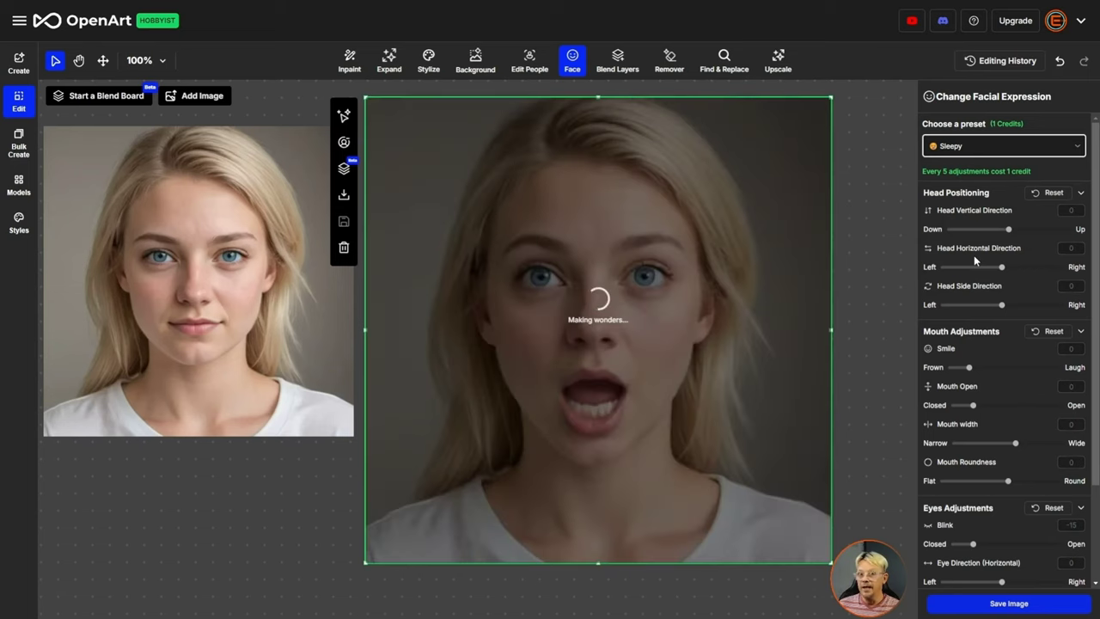
scroll(974, 255, "down", 2)
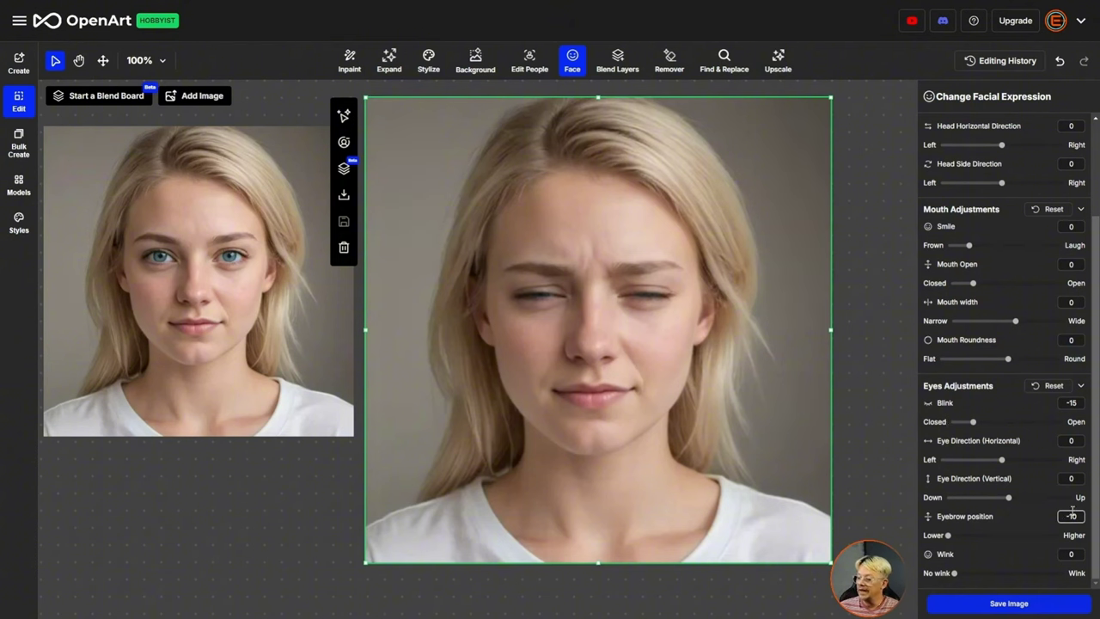
left_click(950, 536)
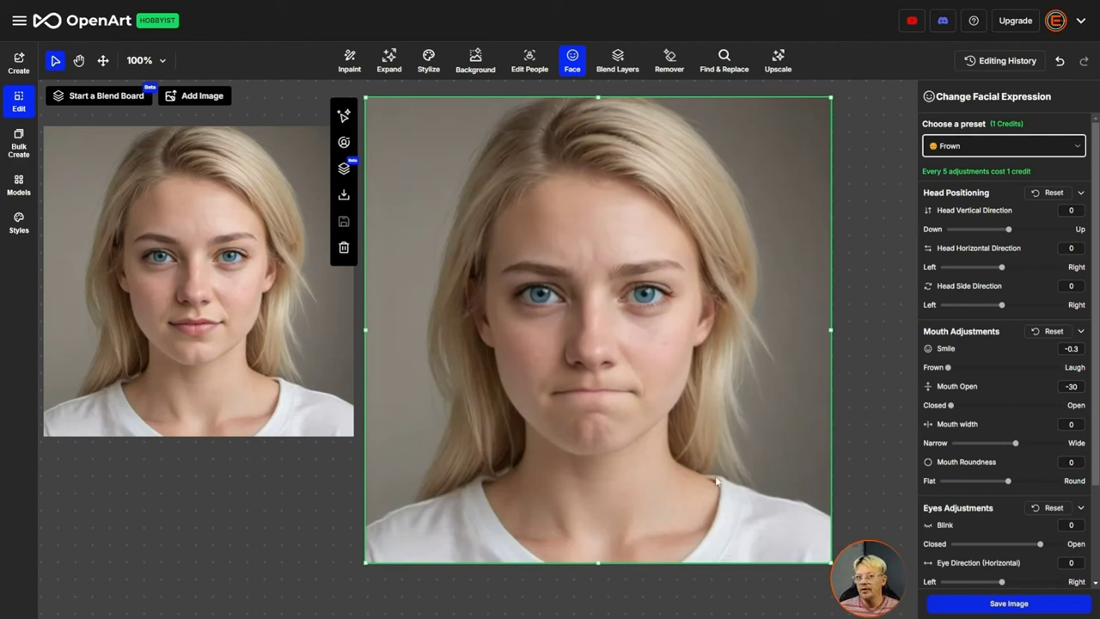
Step: Open the frowning mouth slightly with the Mouth Open slider, then revert to the Sleepy result
scroll(1018, 429, "down", 1)
scroll(993, 351, "up", 1)
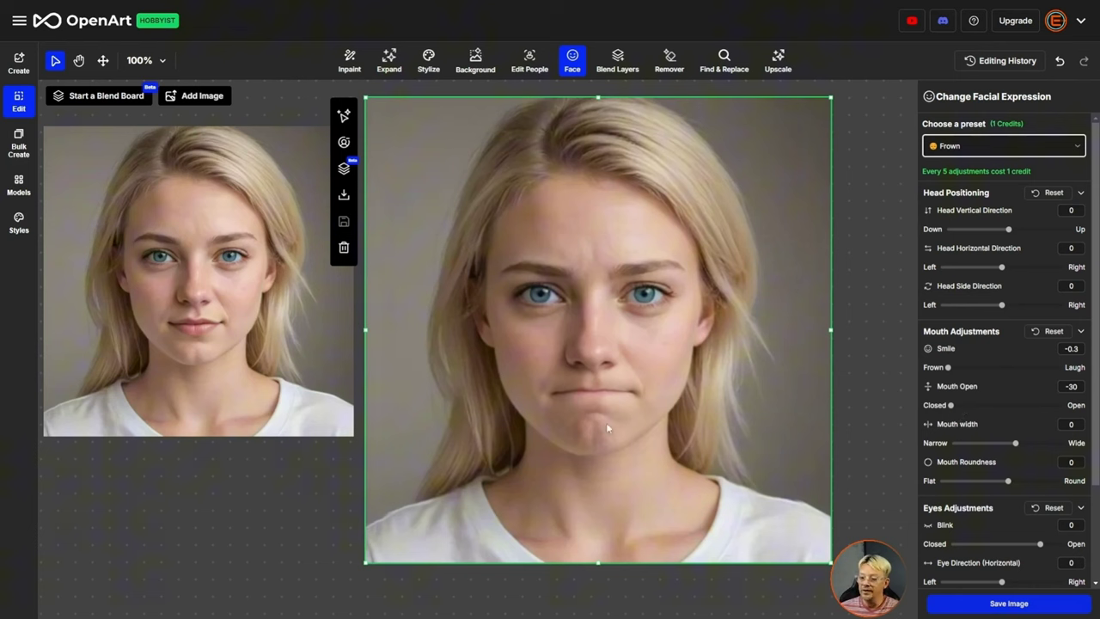
scroll(1026, 516, "down", 3)
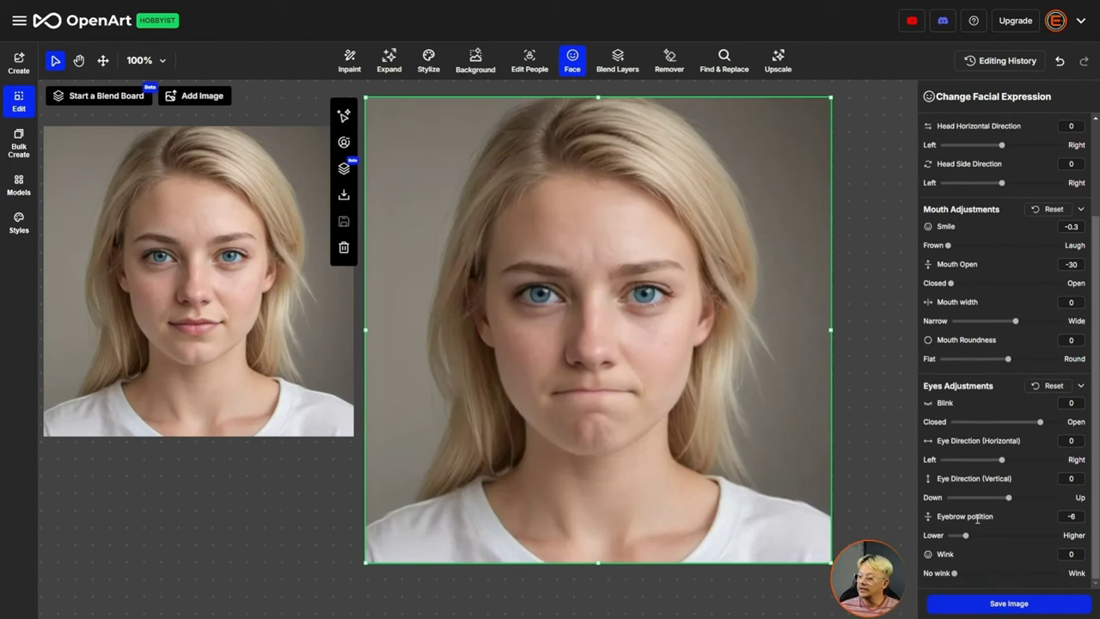
scroll(982, 537, "up", 3)
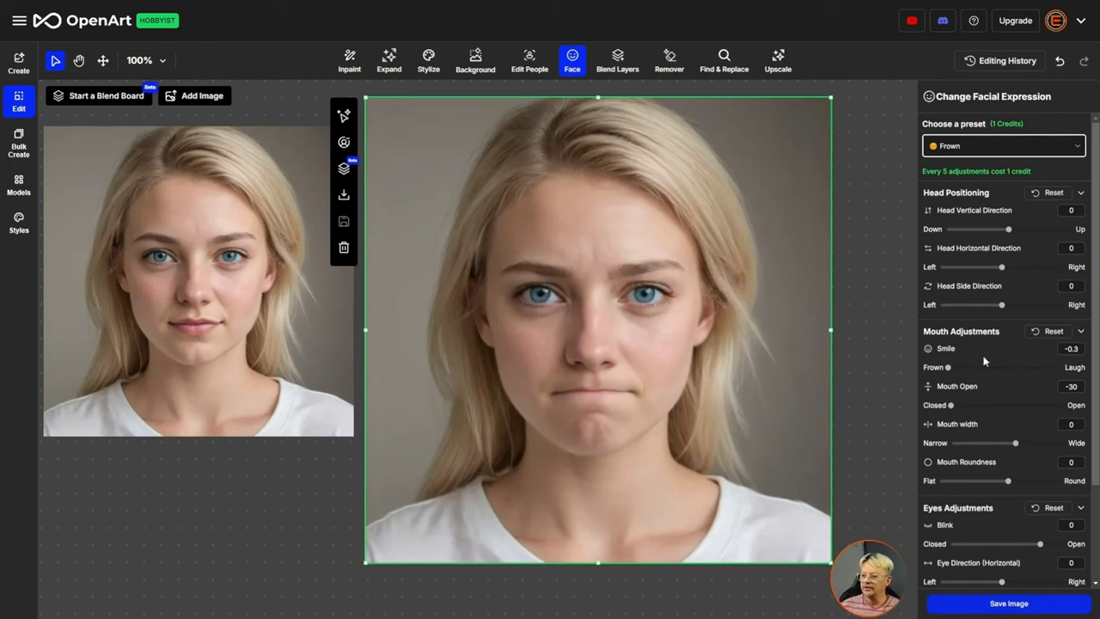
mouse_move(951, 404)
left_mouse_down()
mouse_move(969, 406)
mouse_move(956, 406)
left_mouse_up()
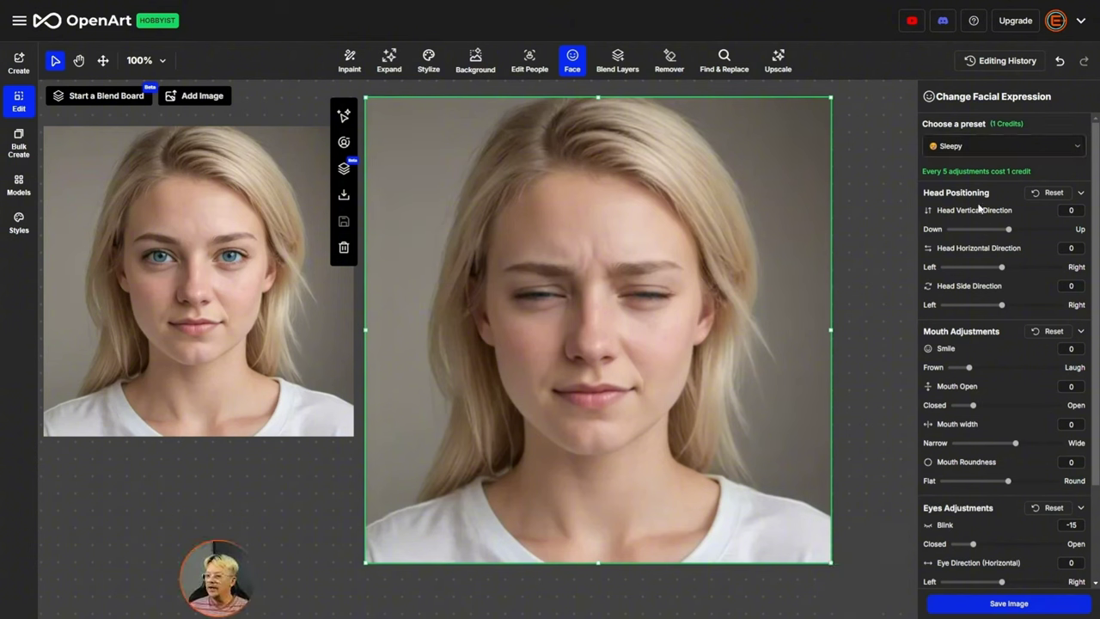
scroll(1018, 388, "down", 3)
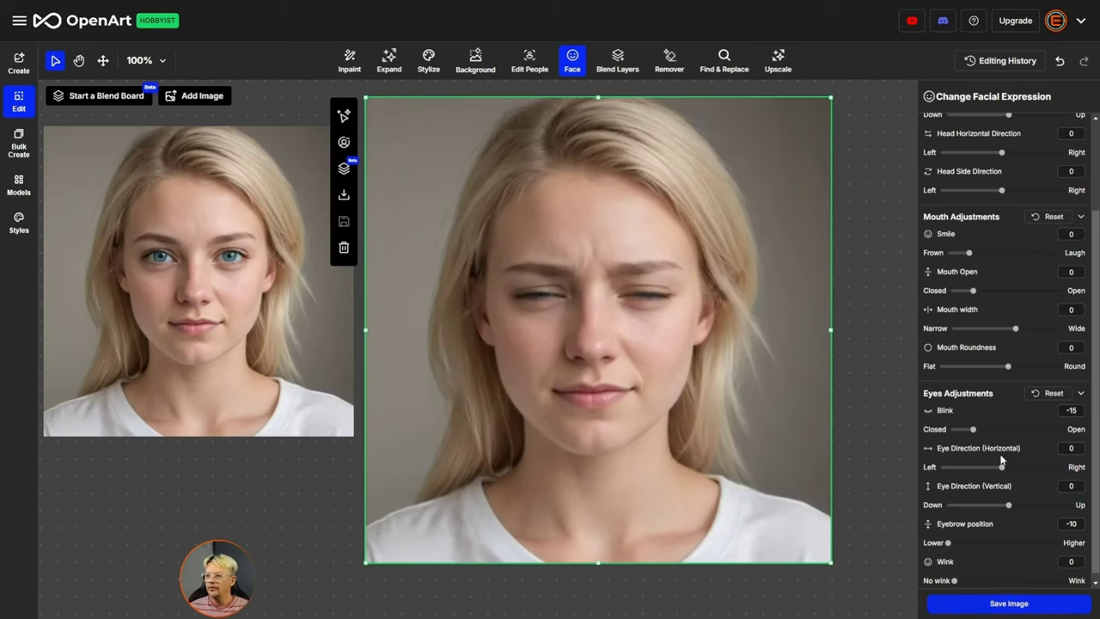
scroll(1010, 446, "up", 3)
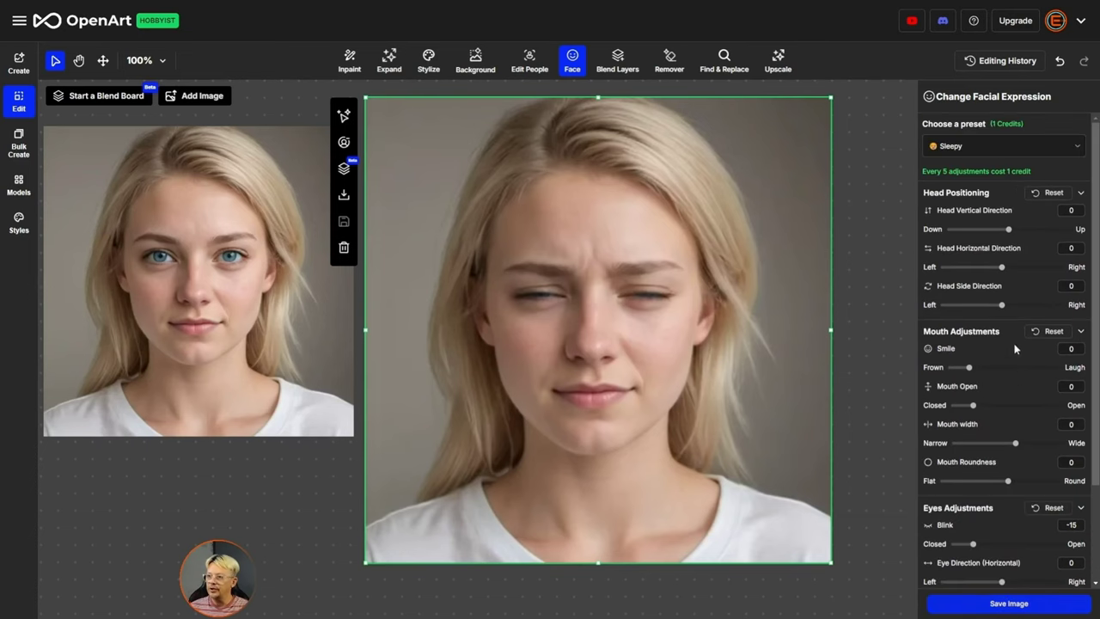
left_click(1018, 148)
Step: Apply the Looking away preset and set Head Horizontal Direction to 10
left_click(982, 299)
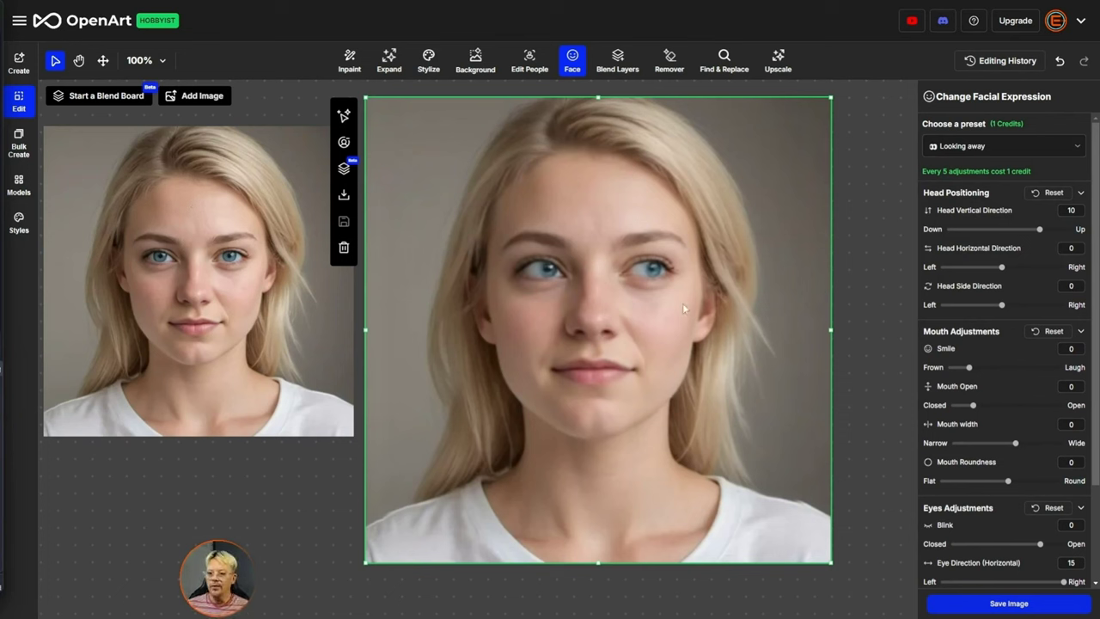
left_click(998, 268)
left_click_drag(998, 270, 1033, 270)
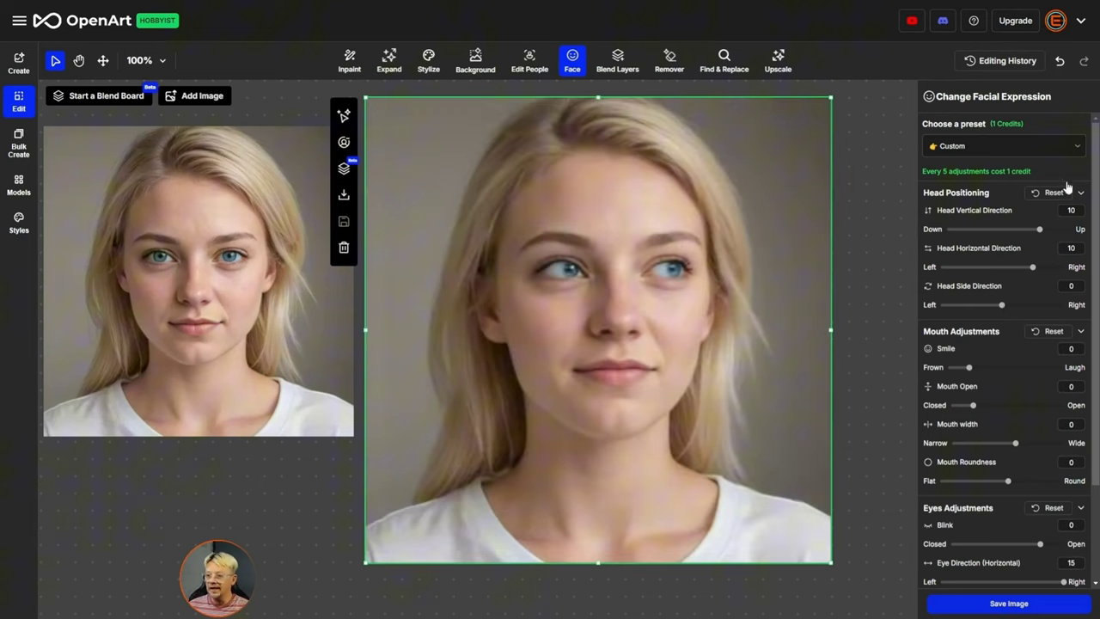
Step: Toggle Undo and Redo to compare the front-facing and head-turned versions
left_click(1060, 60)
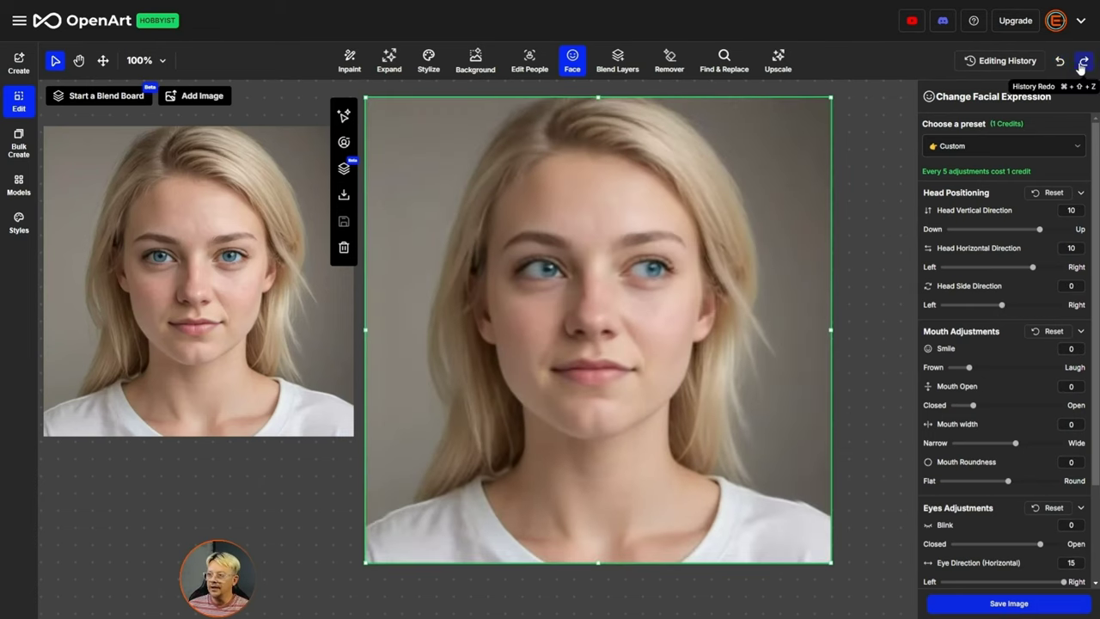
left_click(1082, 62)
left_click(1059, 60)
left_click(1084, 62)
left_click(1085, 62)
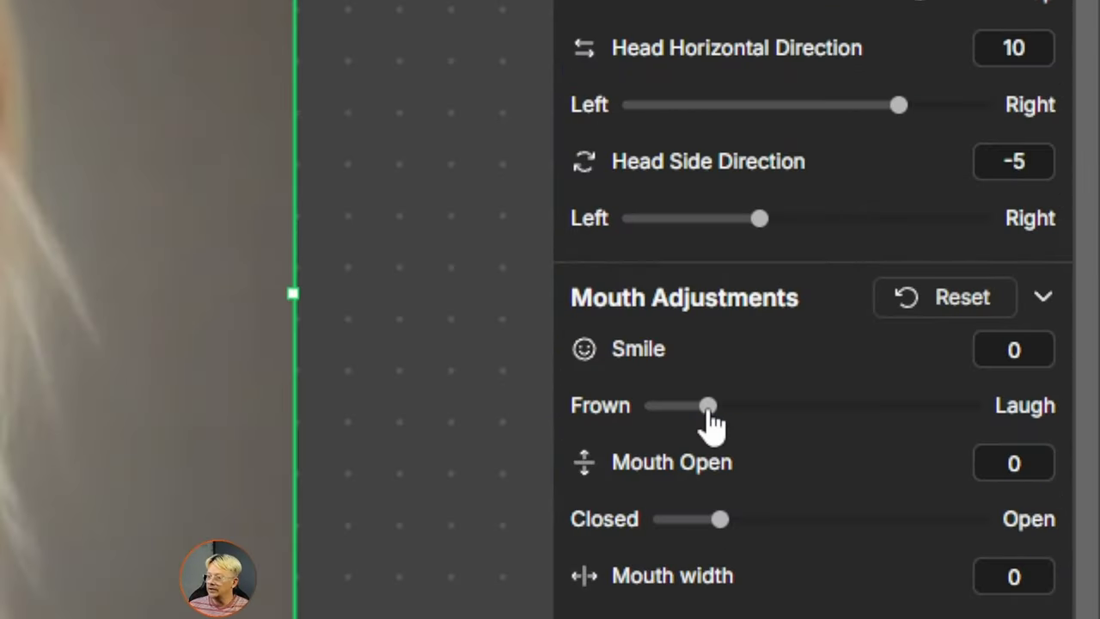
Step: Adjust the Smile, Mouth Open, Mouth Roundness and Mouth width sliders for a broad open smile
left_click_drag(710, 411, 916, 417)
left_click_drag(724, 519, 855, 519)
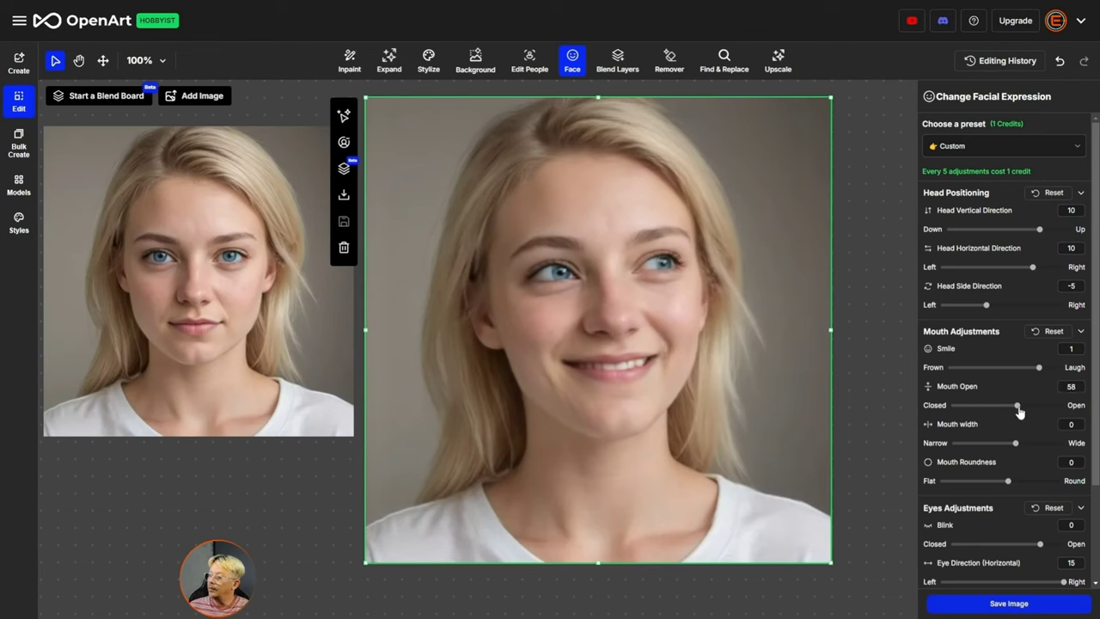
left_click_drag(1019, 412, 1029, 413)
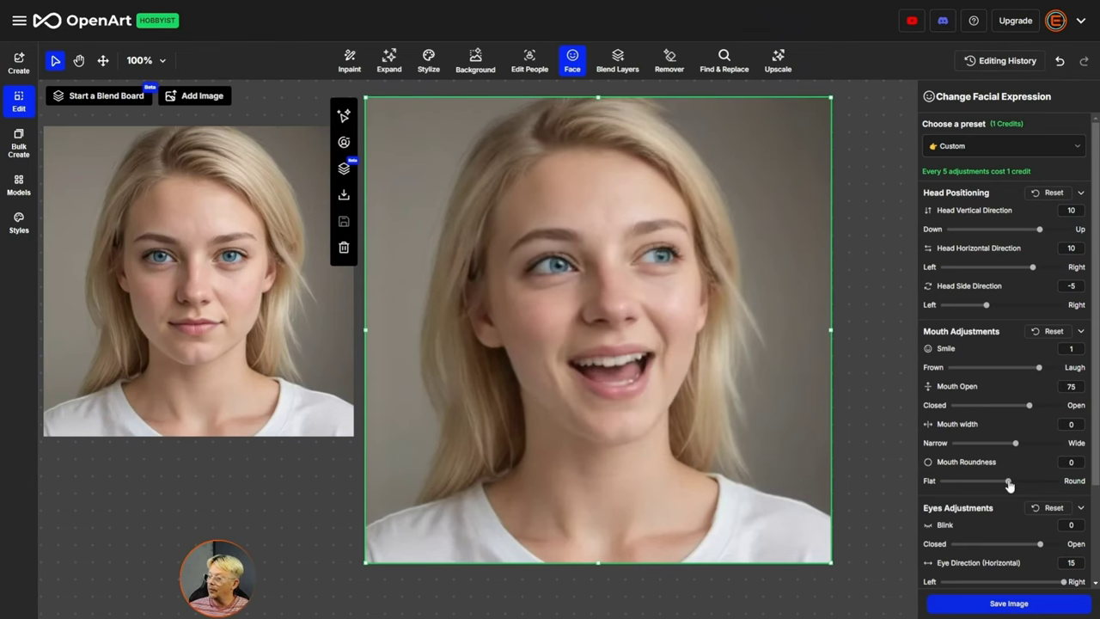
left_click_drag(1008, 483, 1033, 486)
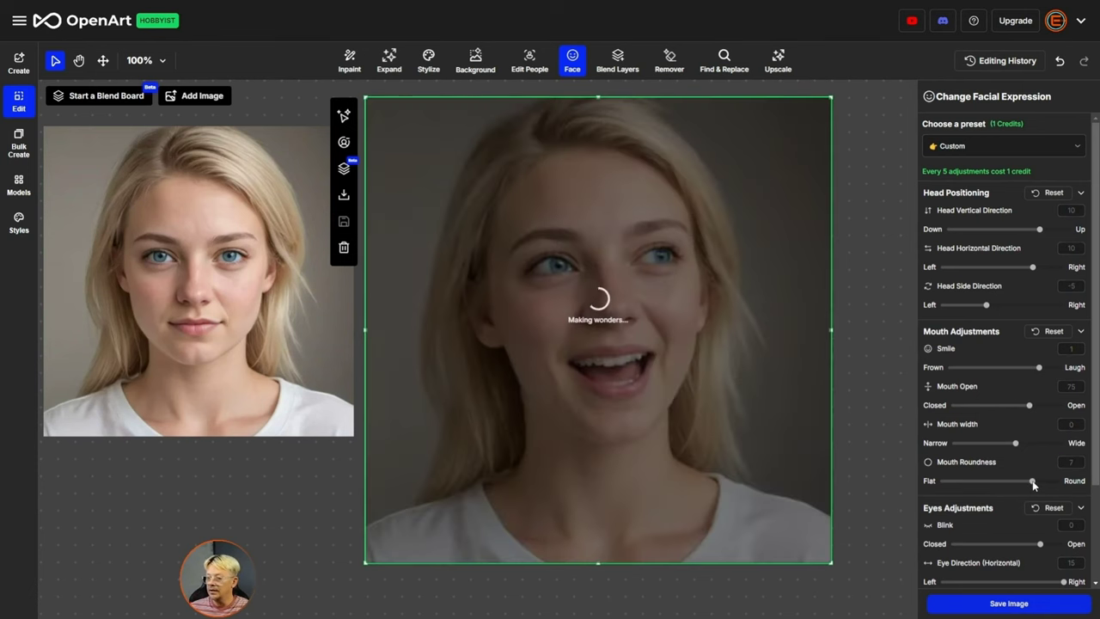
left_click_drag(1015, 442, 1046, 443)
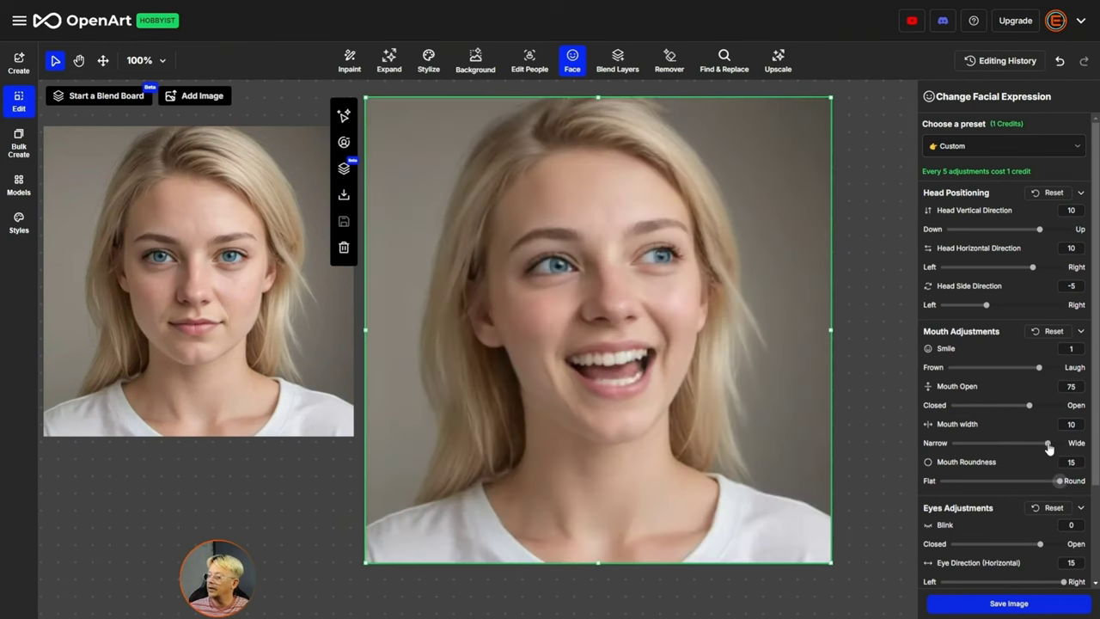
left_click_drag(1047, 443, 1063, 443)
left_click(1062, 442)
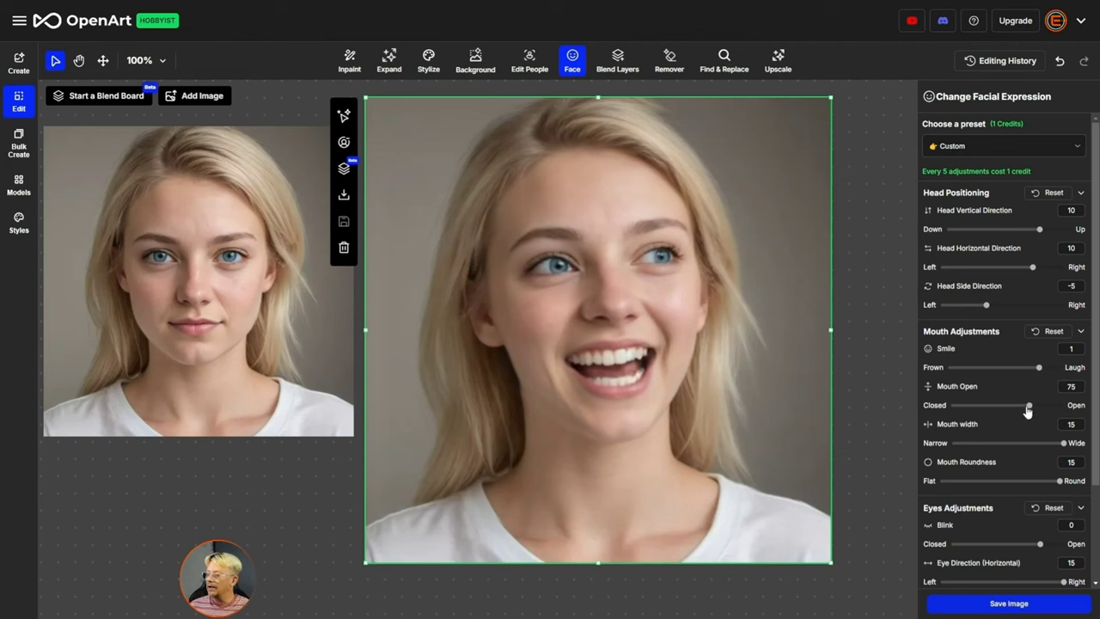
Step: Open the mouth to 120, raise the eyebrows, and tilt the head up to Head Vertical Direction 15
left_click_drag(1030, 408, 1072, 411)
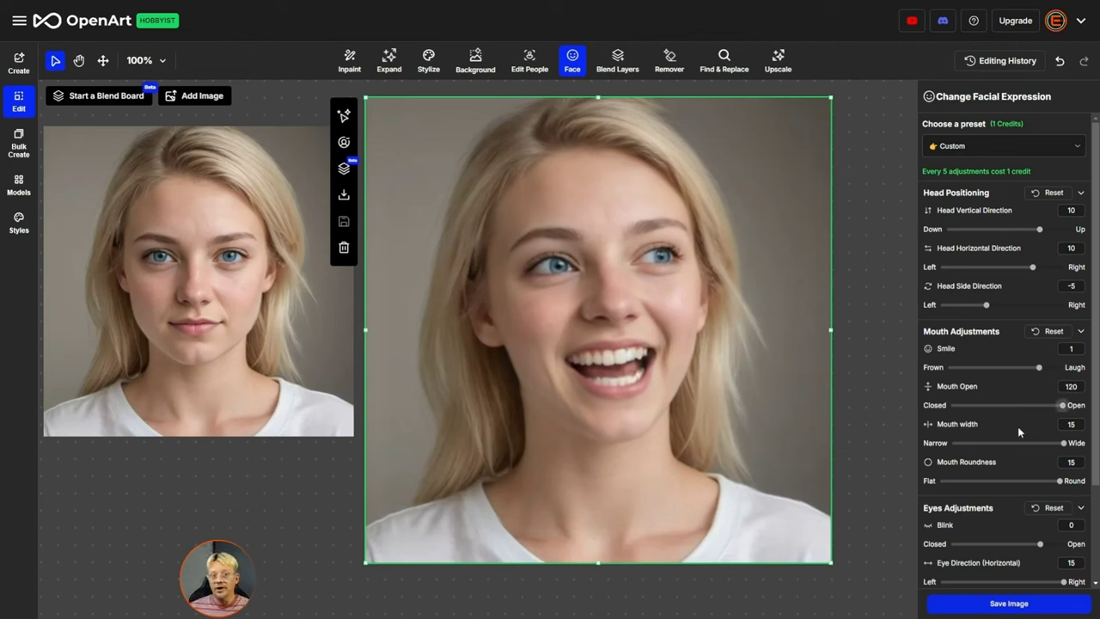
scroll(1026, 417, "down", 3)
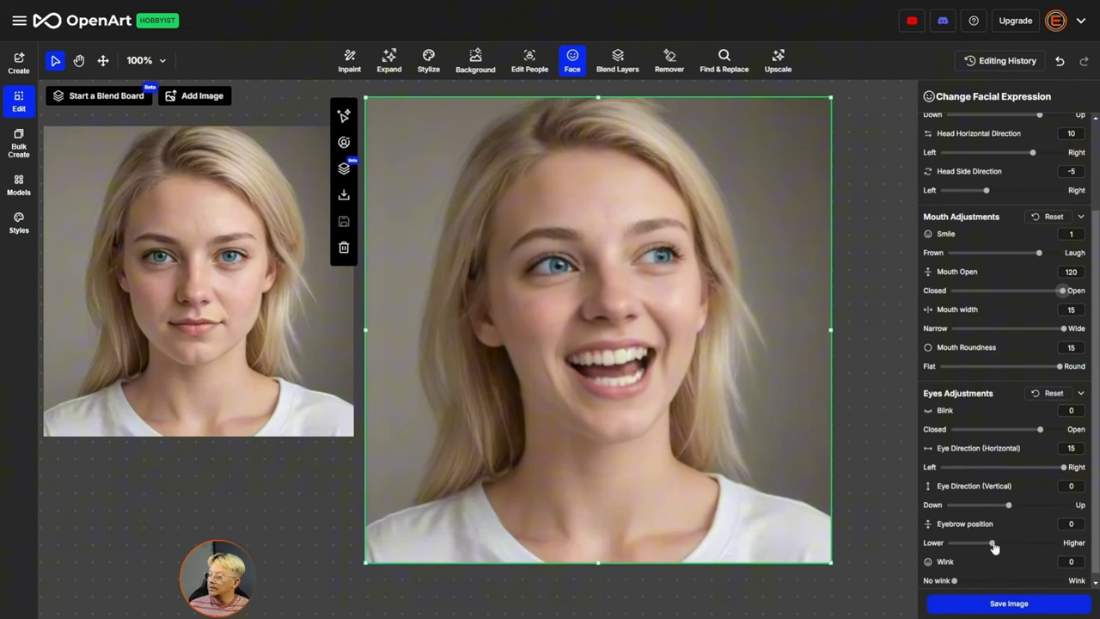
left_click_drag(992, 543, 1073, 541)
scroll(1050, 212, "up", 3)
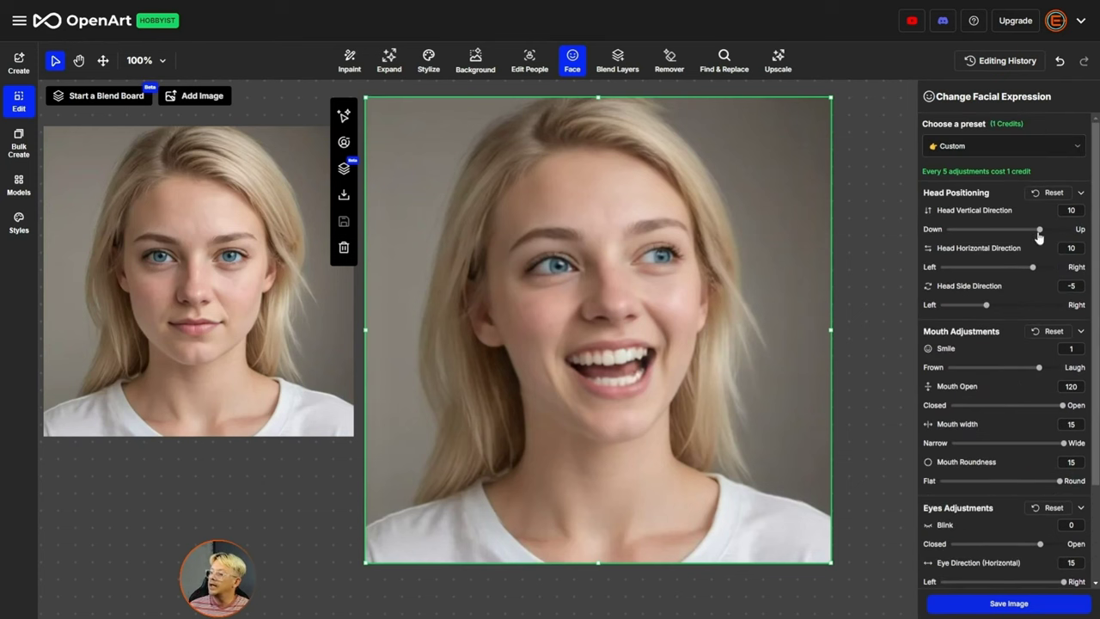
left_click_drag(1040, 234, 1053, 236)
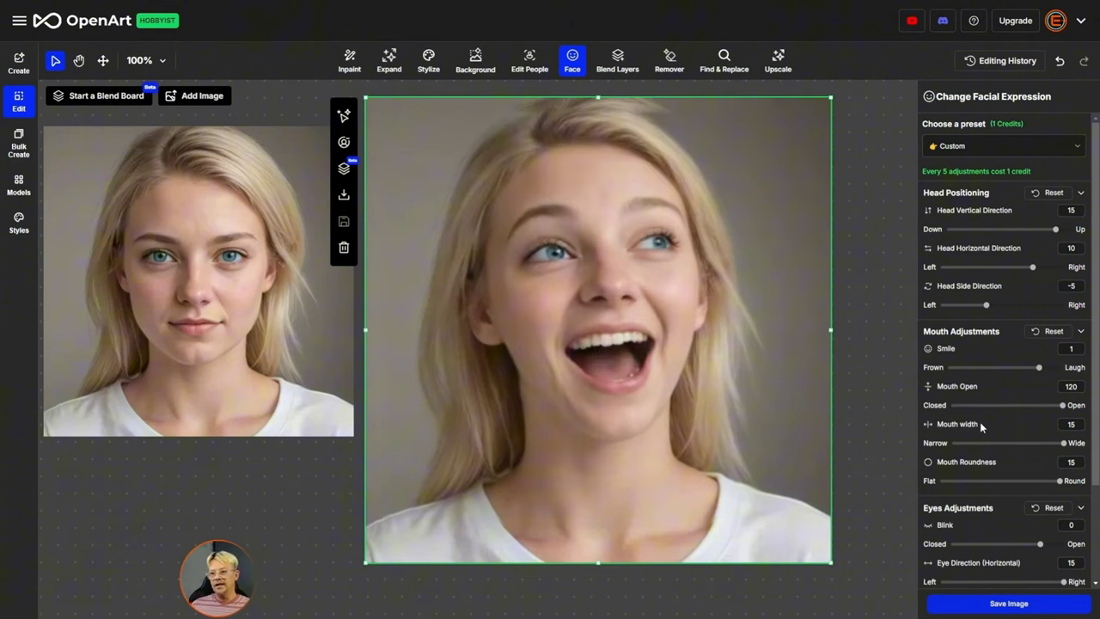
Step: Close the expression preview and delete the woman's photo from the canvas
key("Escape")
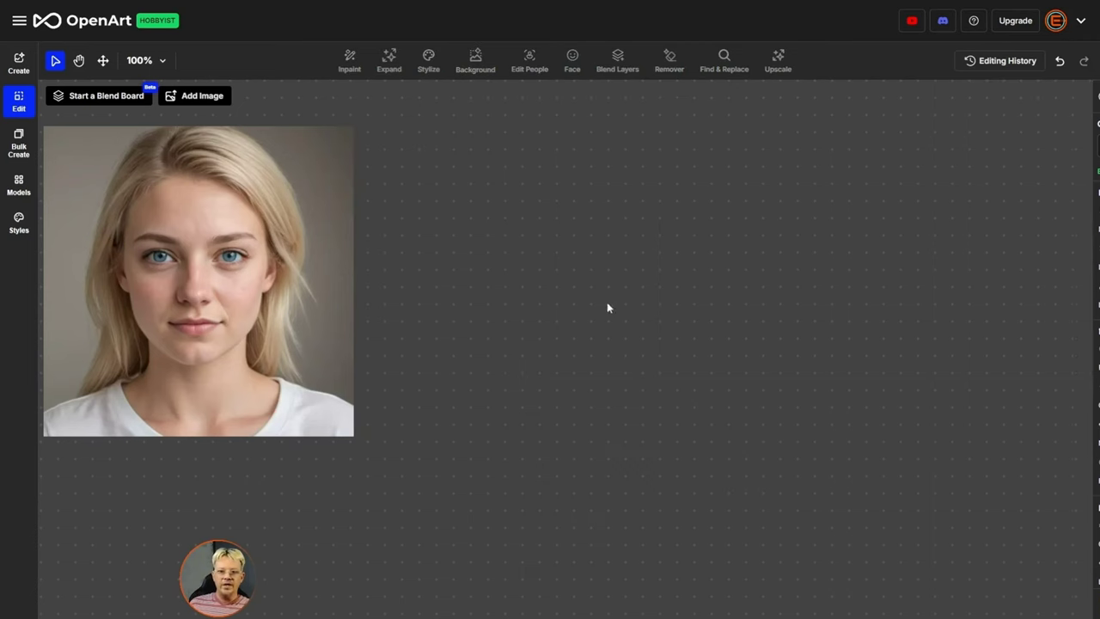
left_click(185, 272)
key("Delete")
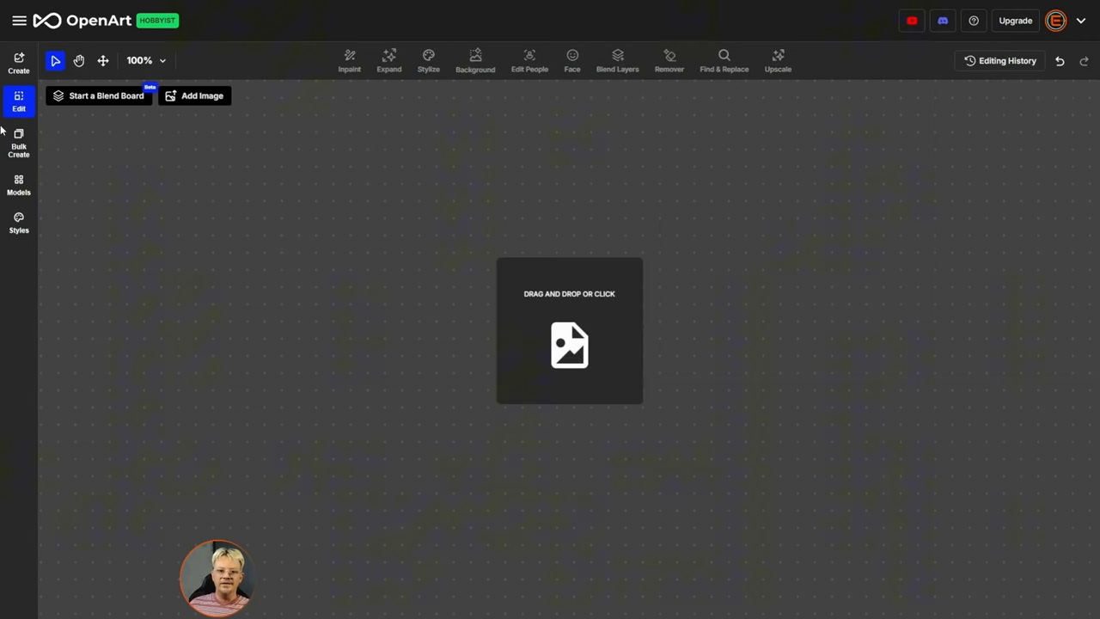
Step: Open the dark-haired boy's portrait from the creation history for editing
left_click(19, 23)
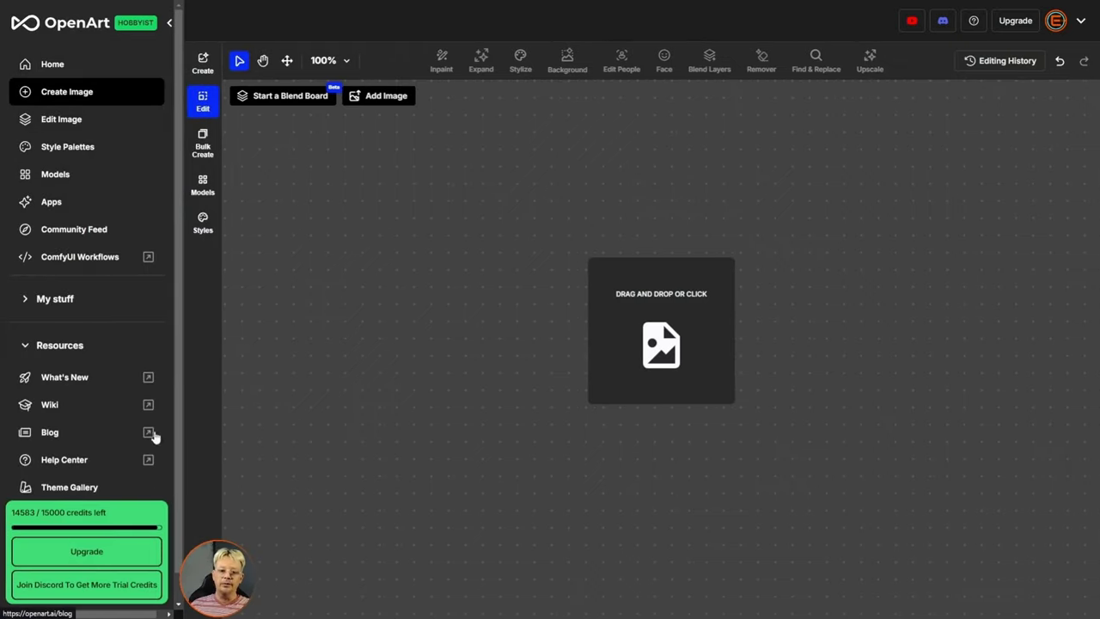
left_click(35, 299)
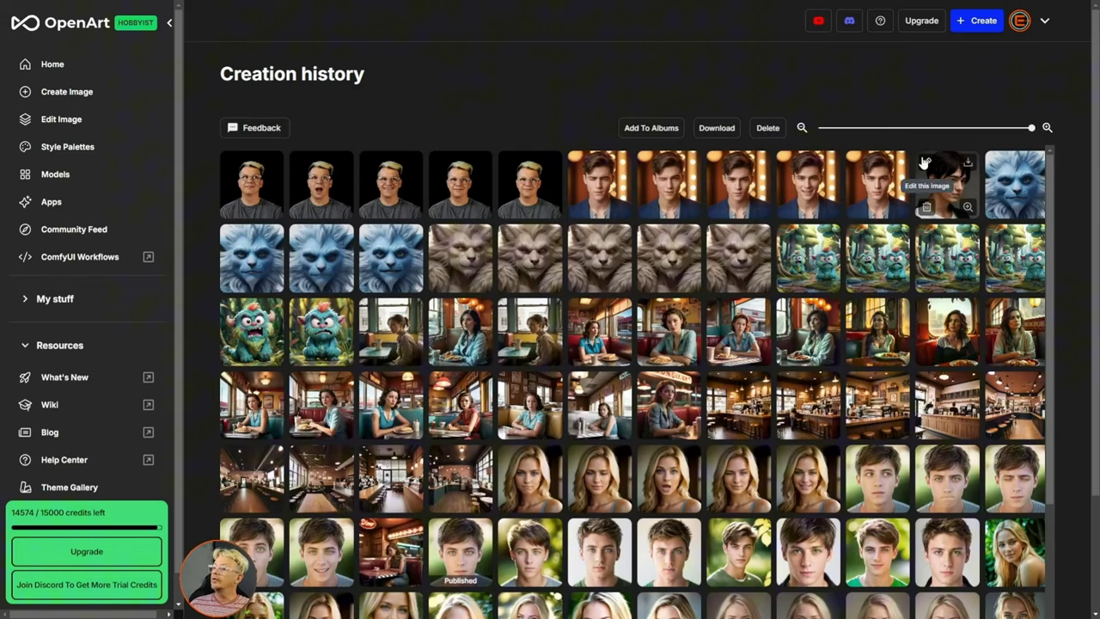
left_click(926, 166)
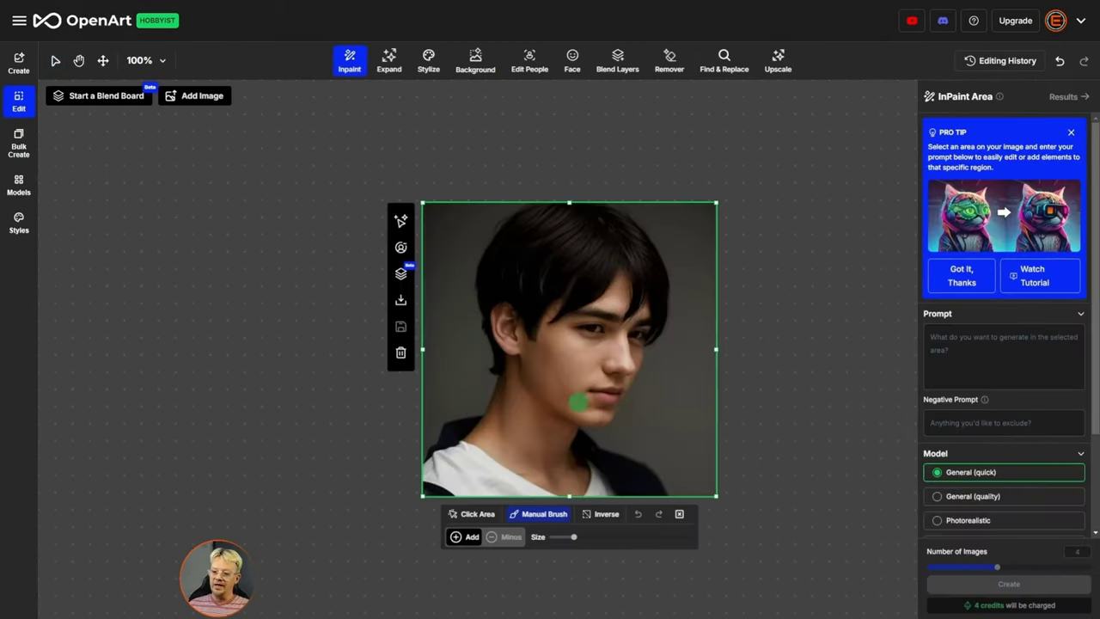
Step: Paste a copy of the portrait, place it on the left, and enlarge the right one
key("v")
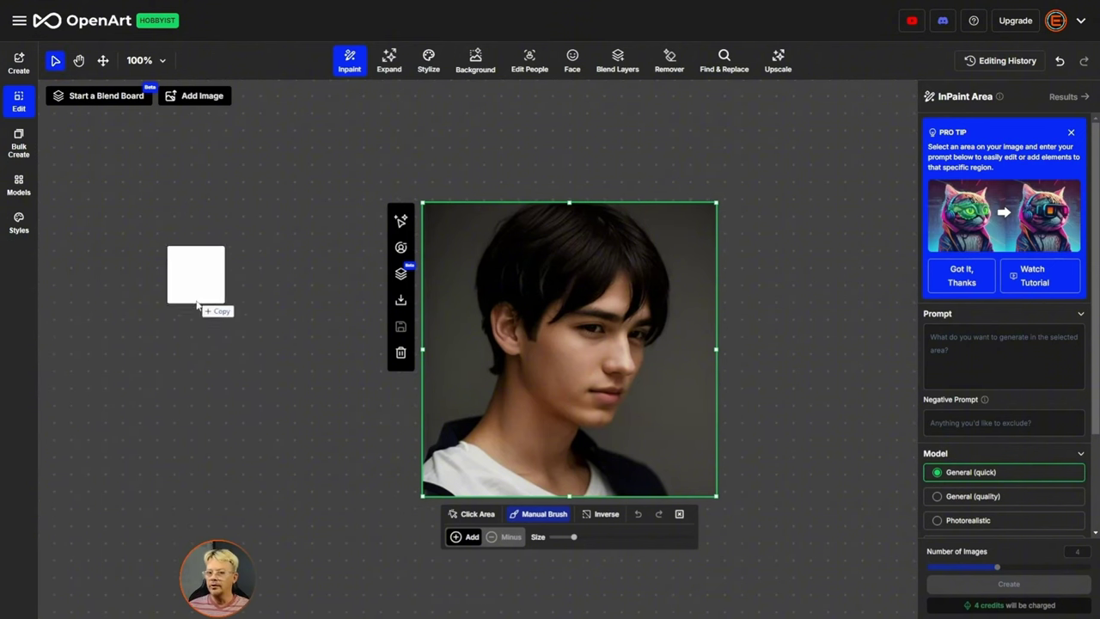
key("ctrl+v")
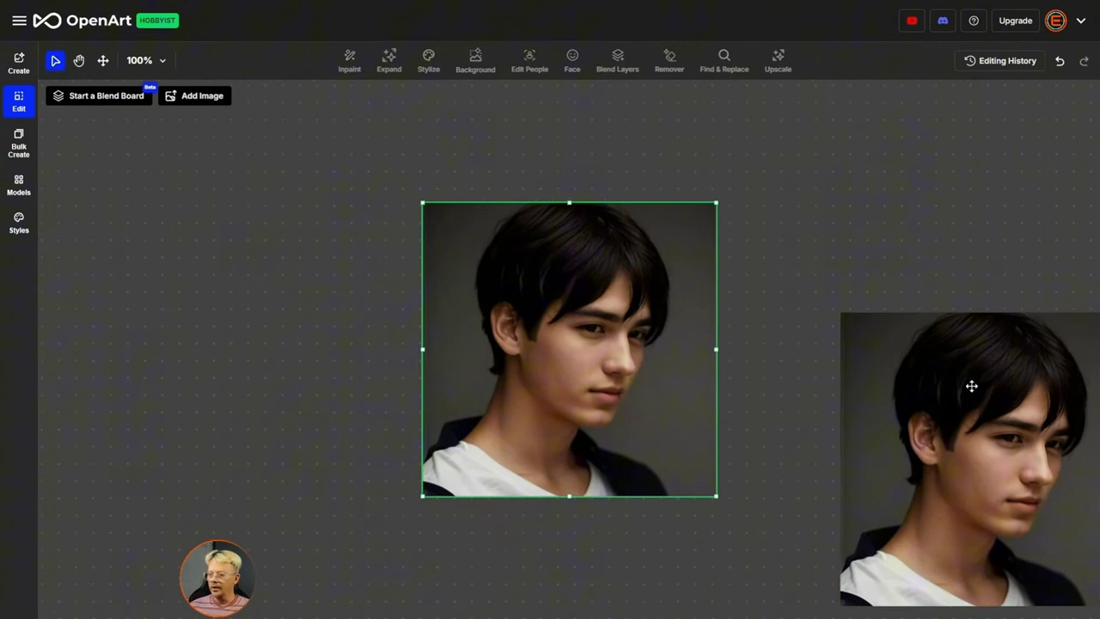
mouse_move(940, 405)
left_mouse_down()
mouse_move(727, 326)
mouse_move(168, 252)
left_mouse_up()
left_click_drag(562, 358, 466, 237)
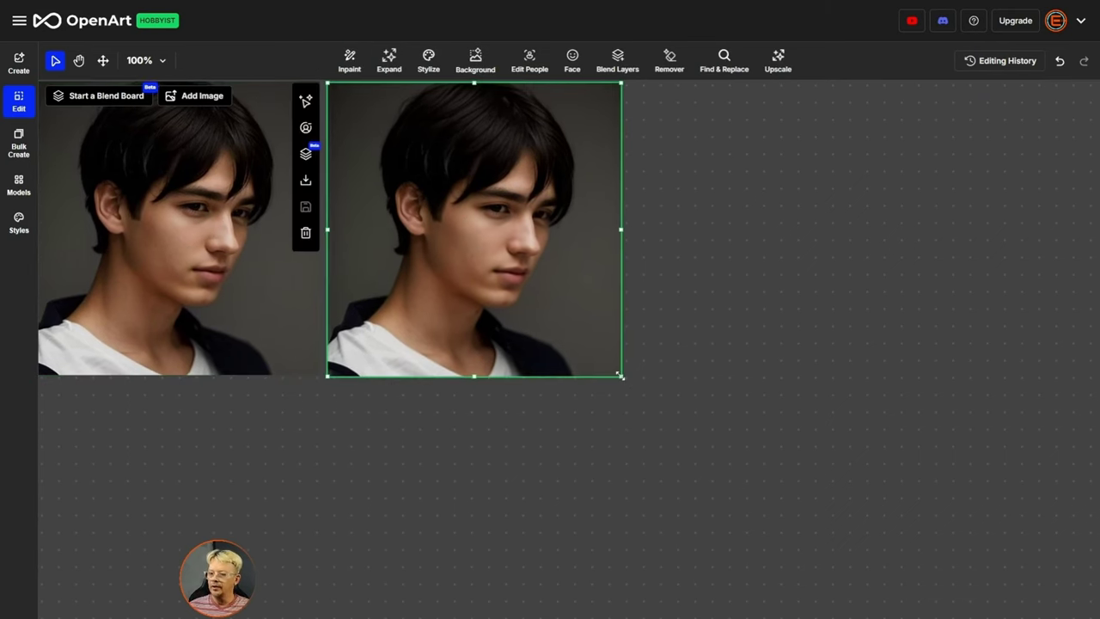
left_click_drag(618, 373, 806, 561)
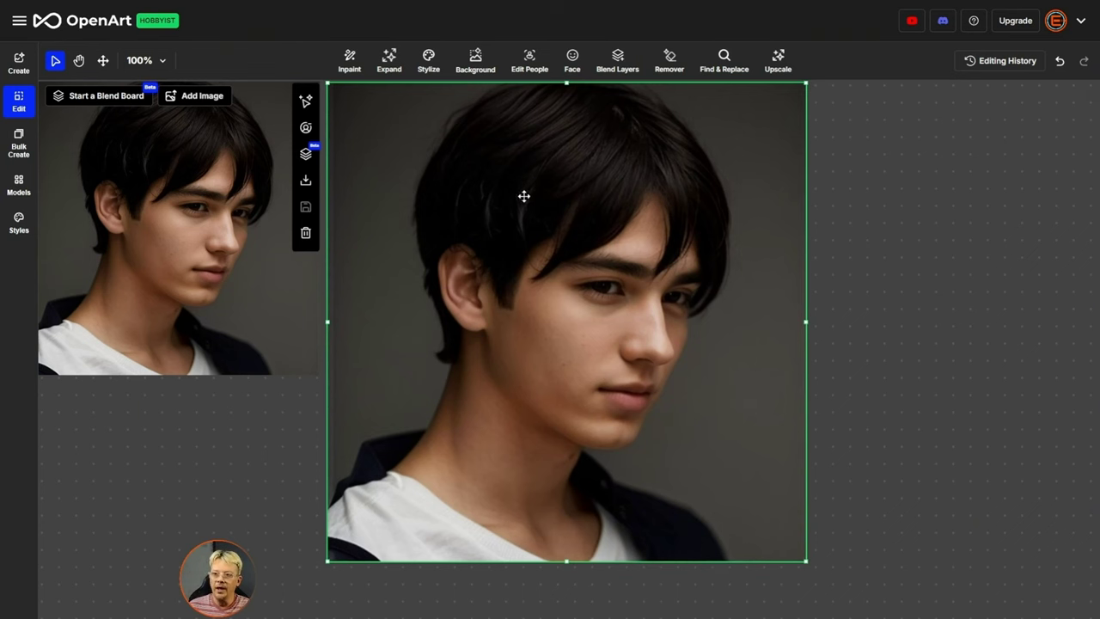
Step: Try the Happy and Frown face presets on the right portrait, then settle on Looking away
left_click(573, 60)
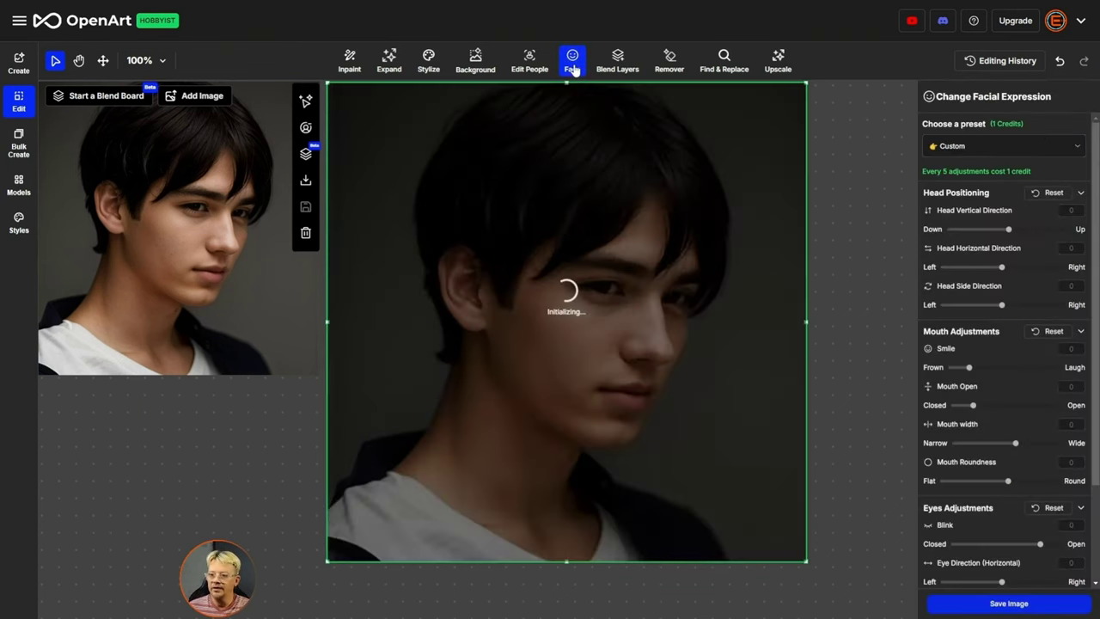
left_click(1057, 146)
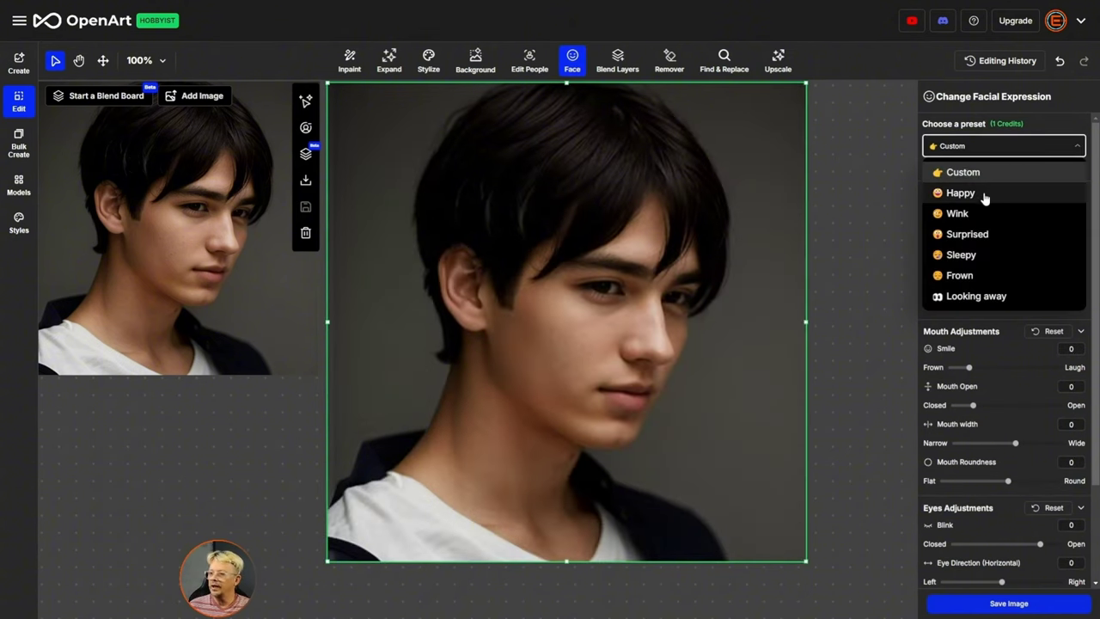
left_click(982, 195)
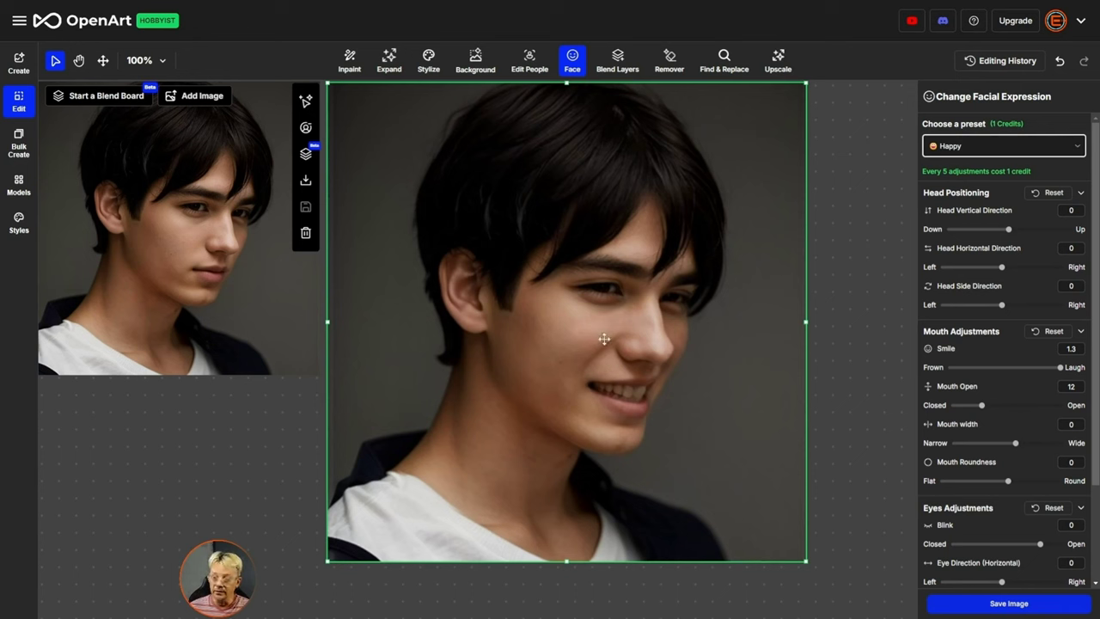
left_click(1022, 146)
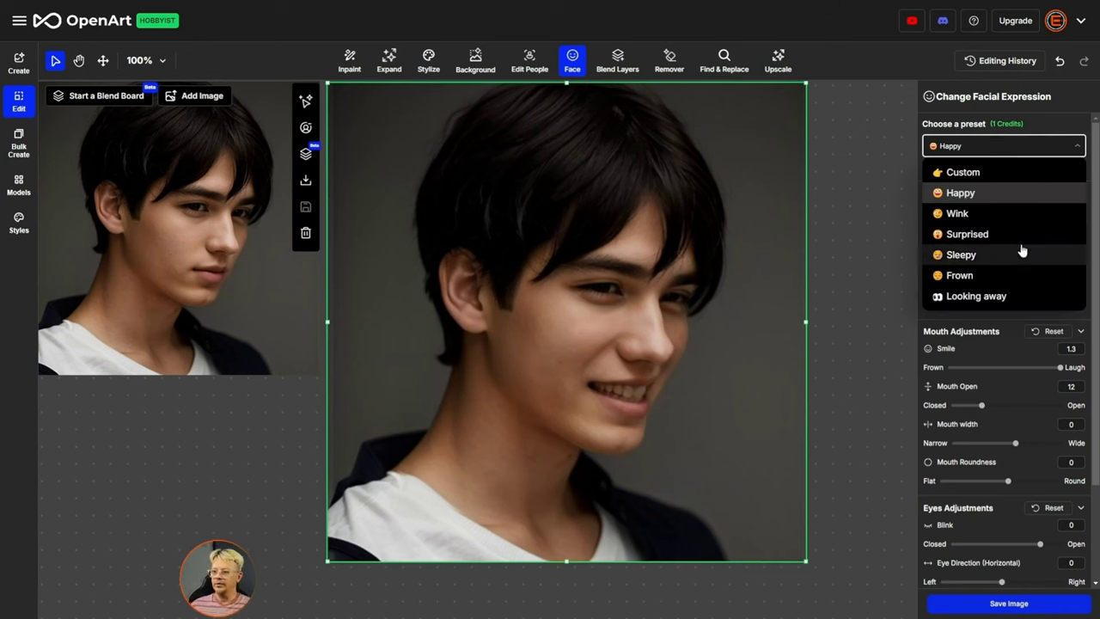
left_click(974, 275)
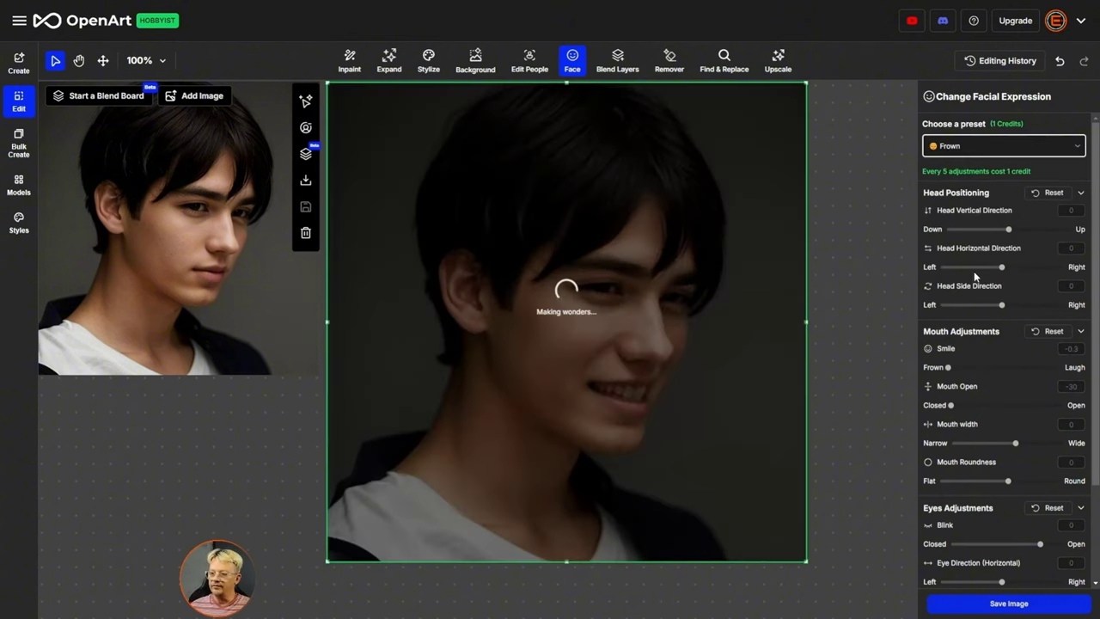
left_click(1001, 146)
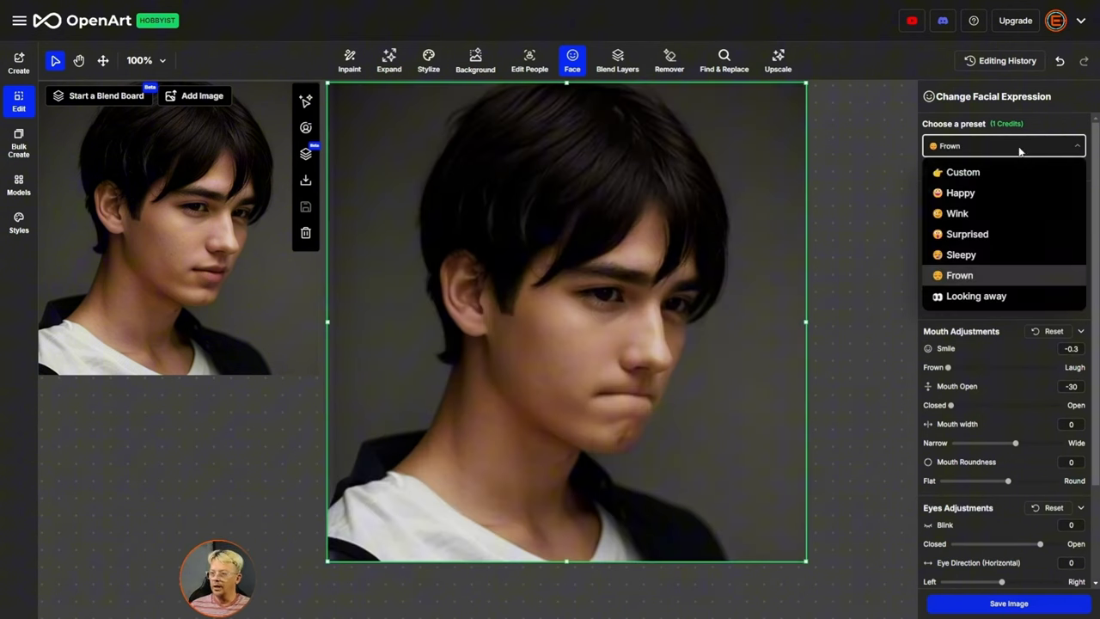
left_click(986, 297)
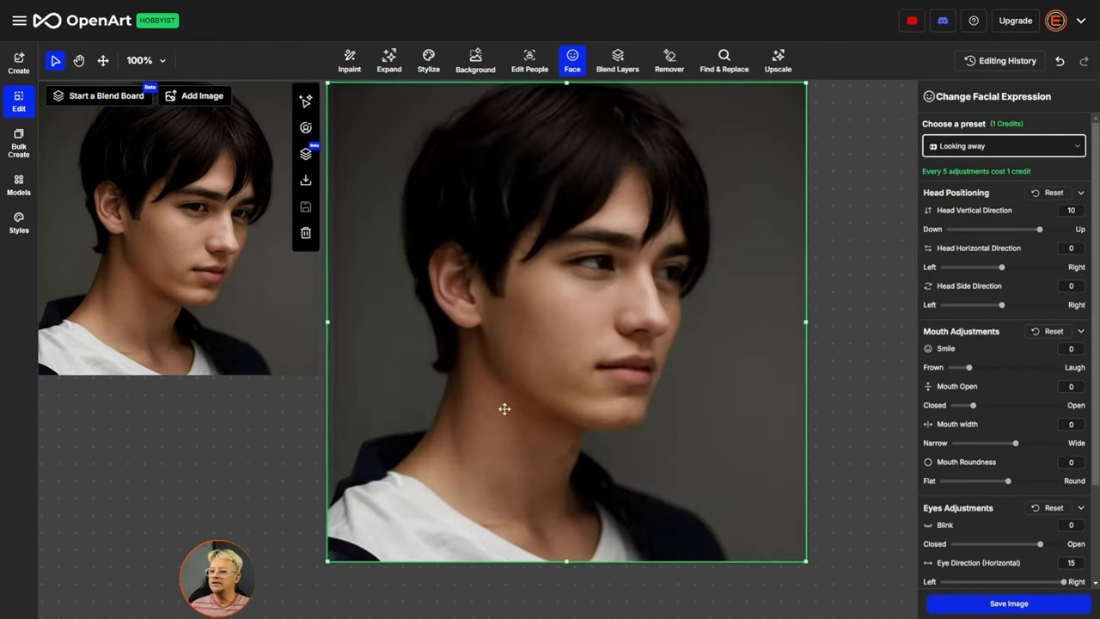
left_click(189, 242)
key("i")
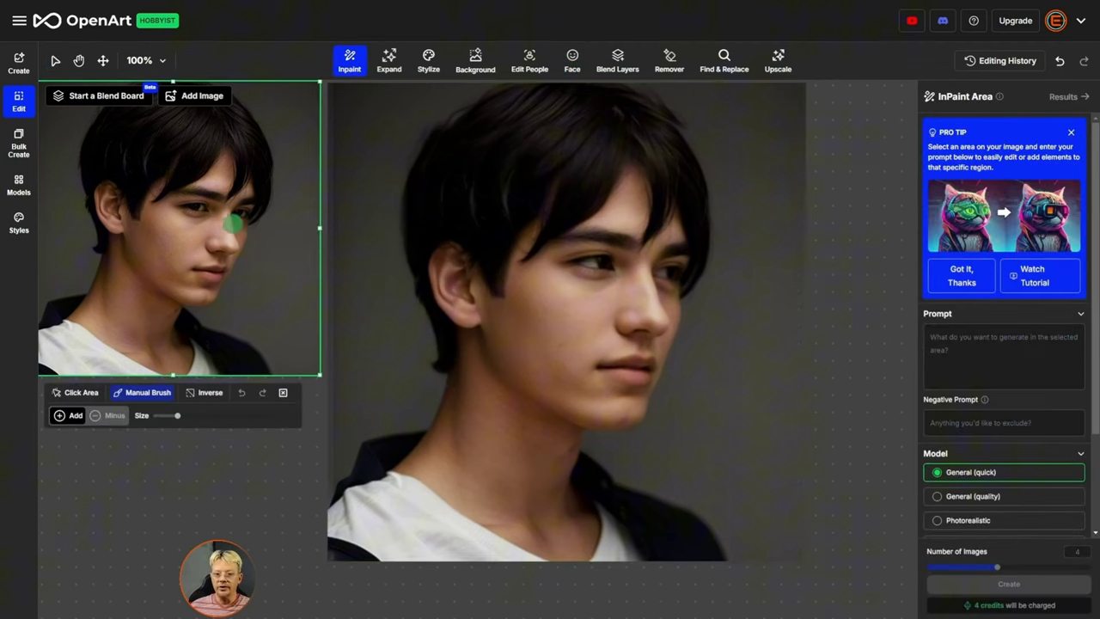
left_click(456, 135)
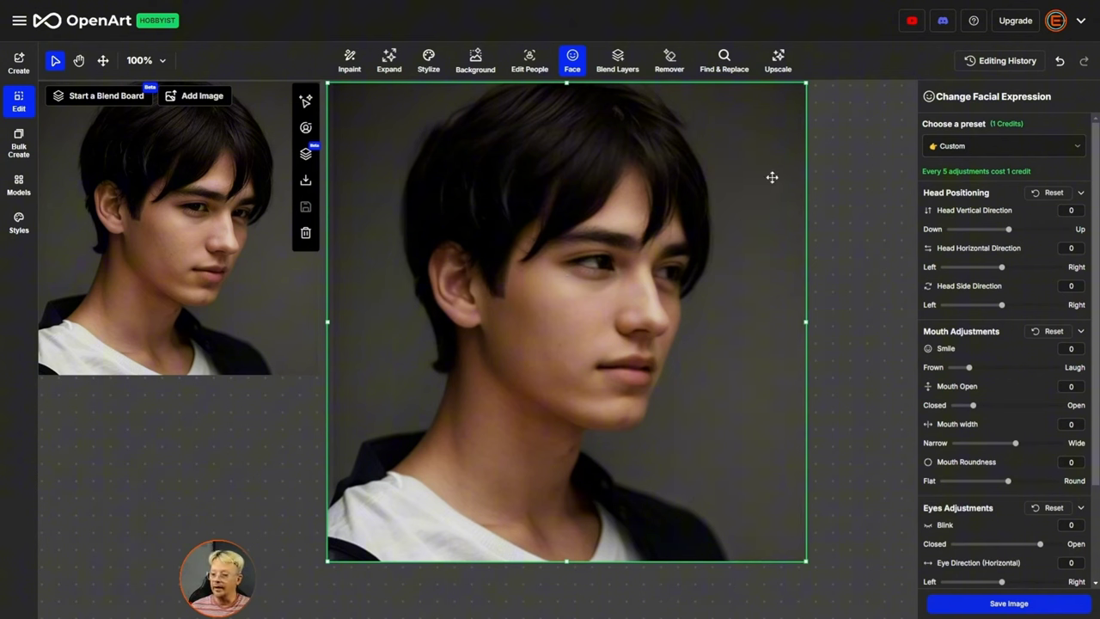
scroll(1036, 425, "down", 3)
left_click_drag(1038, 423, 994, 427)
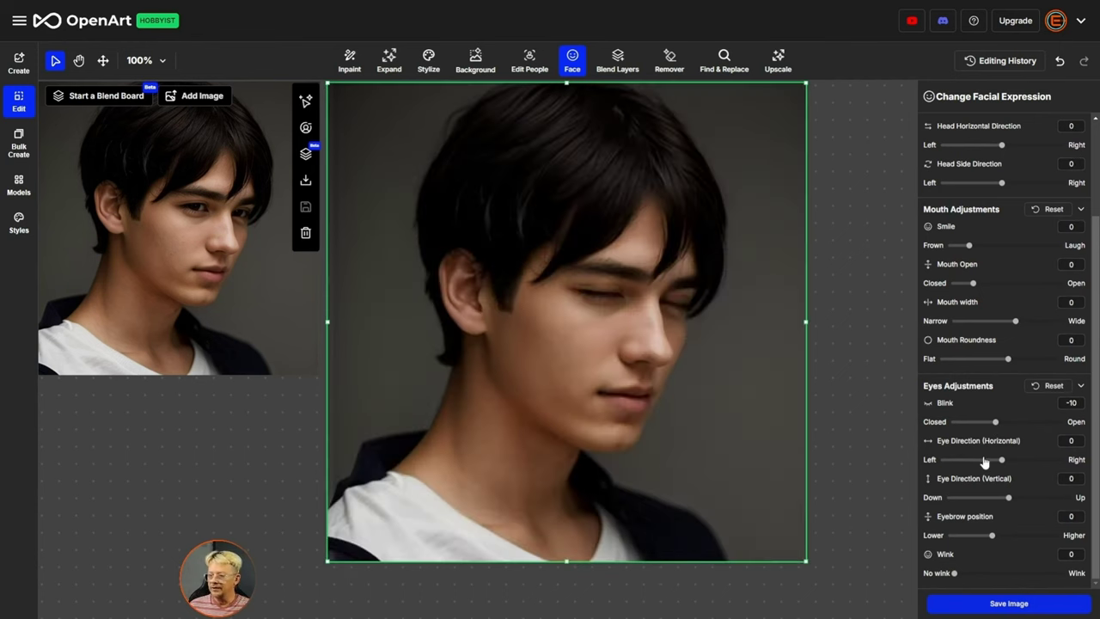
scroll(994, 461, "up", 3)
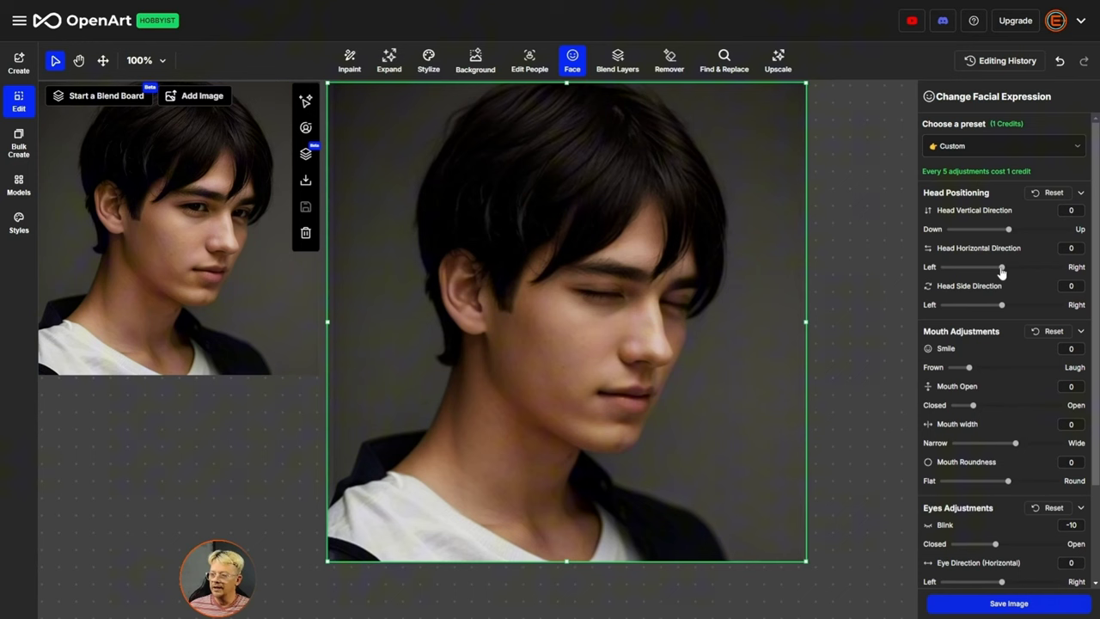
left_click_drag(1000, 272, 956, 270)
scroll(965, 381, "down", 3)
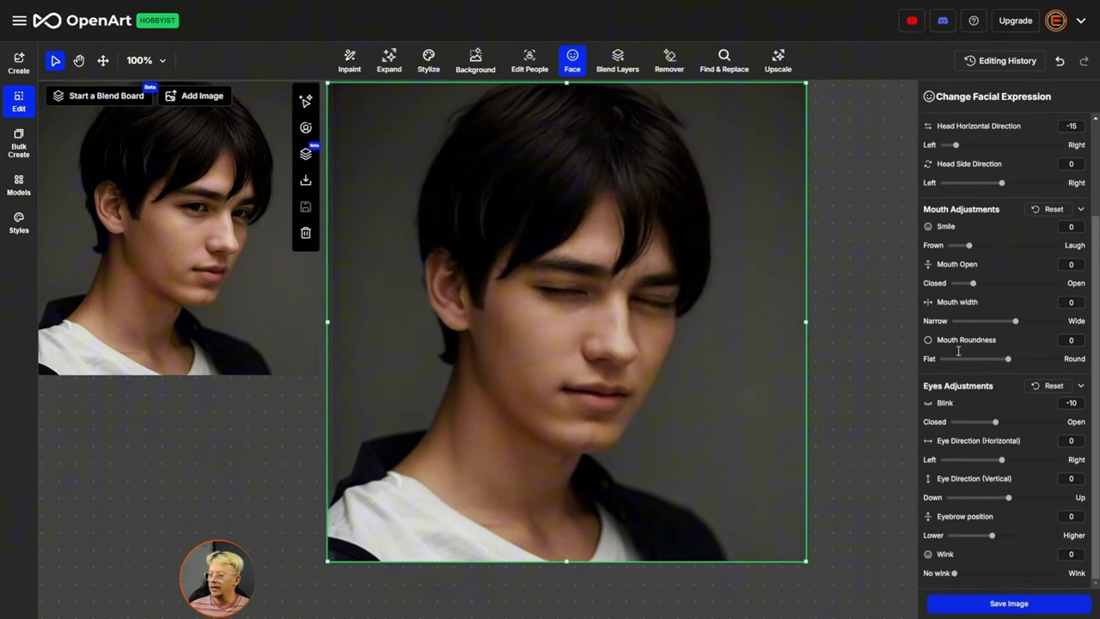
left_click_drag(998, 423, 1062, 421)
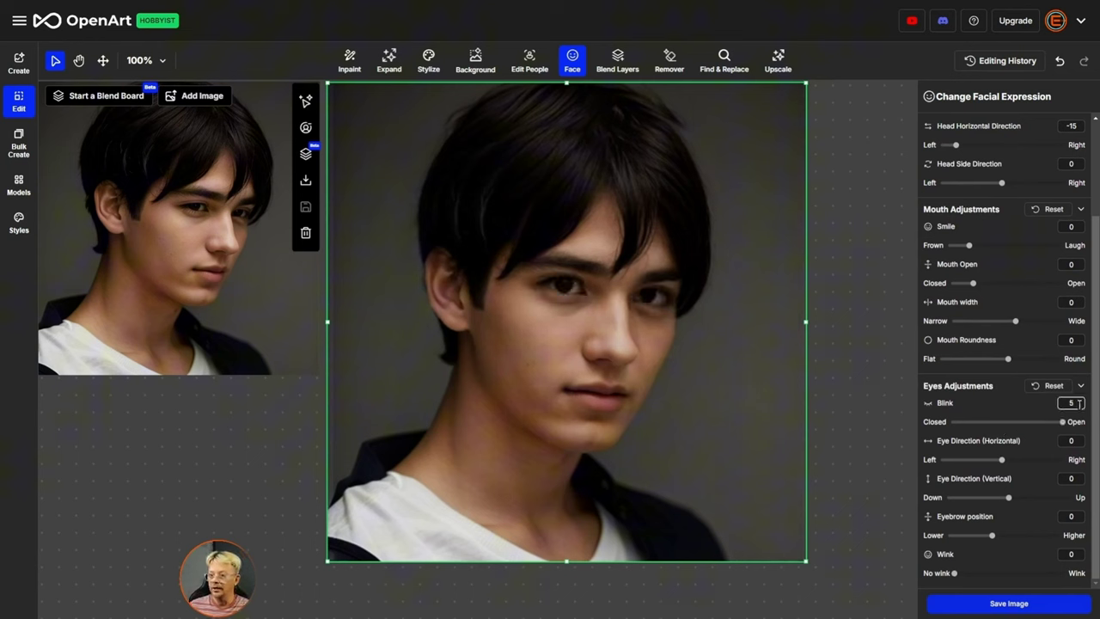
scroll(974, 375, "up", 3)
left_click_drag(969, 359, 1024, 359)
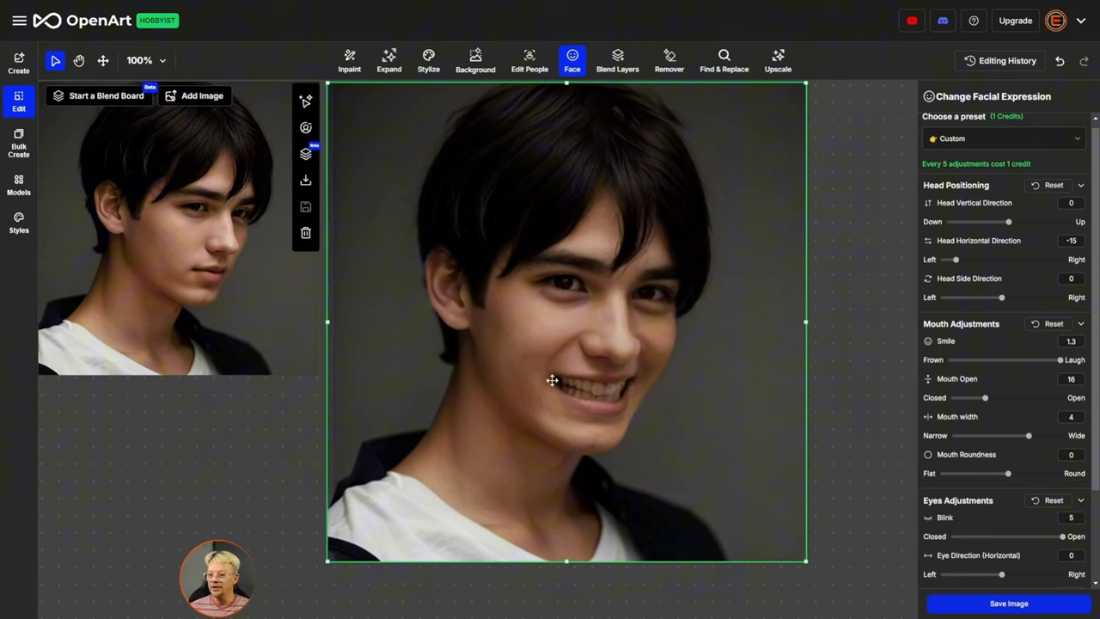
left_click(1059, 60)
left_click(1083, 61)
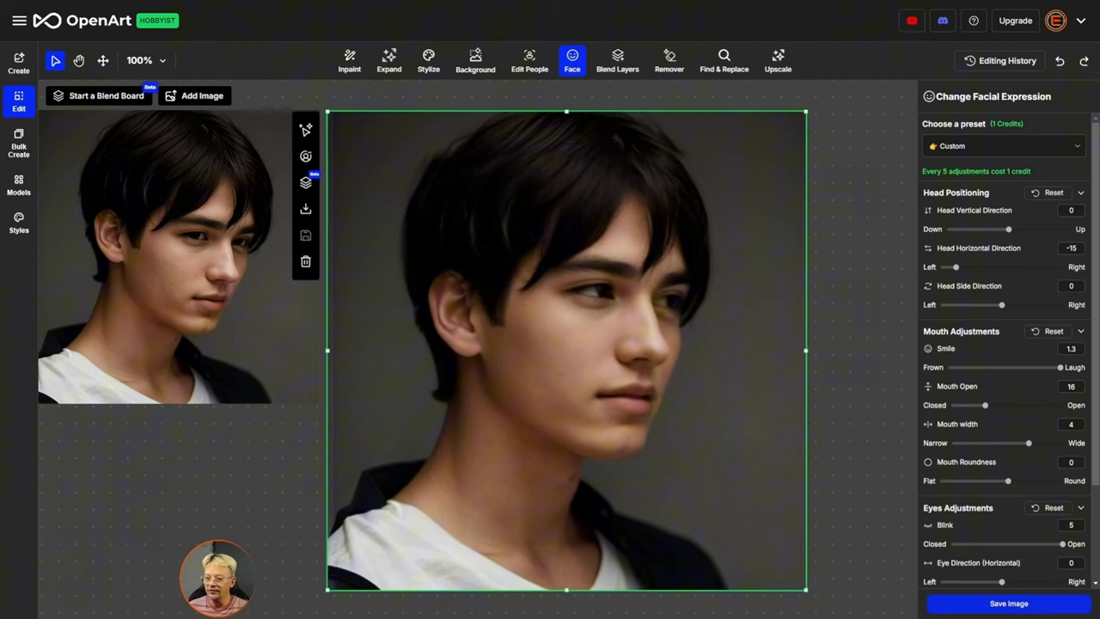
left_click_drag(808, 590, 481, 264)
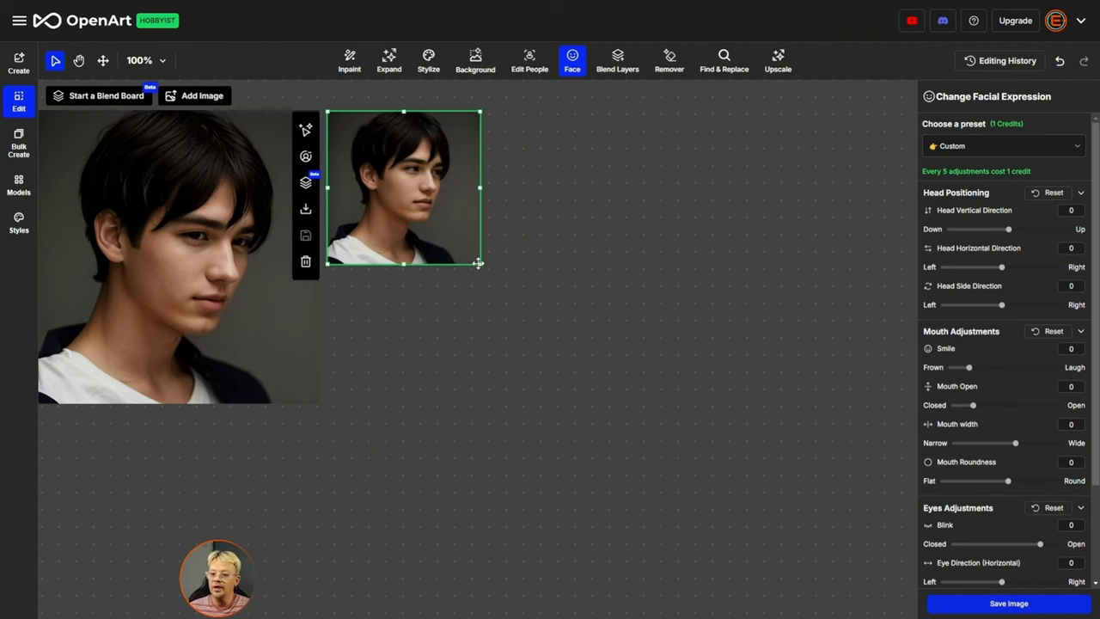
left_click_drag(479, 262, 837, 546)
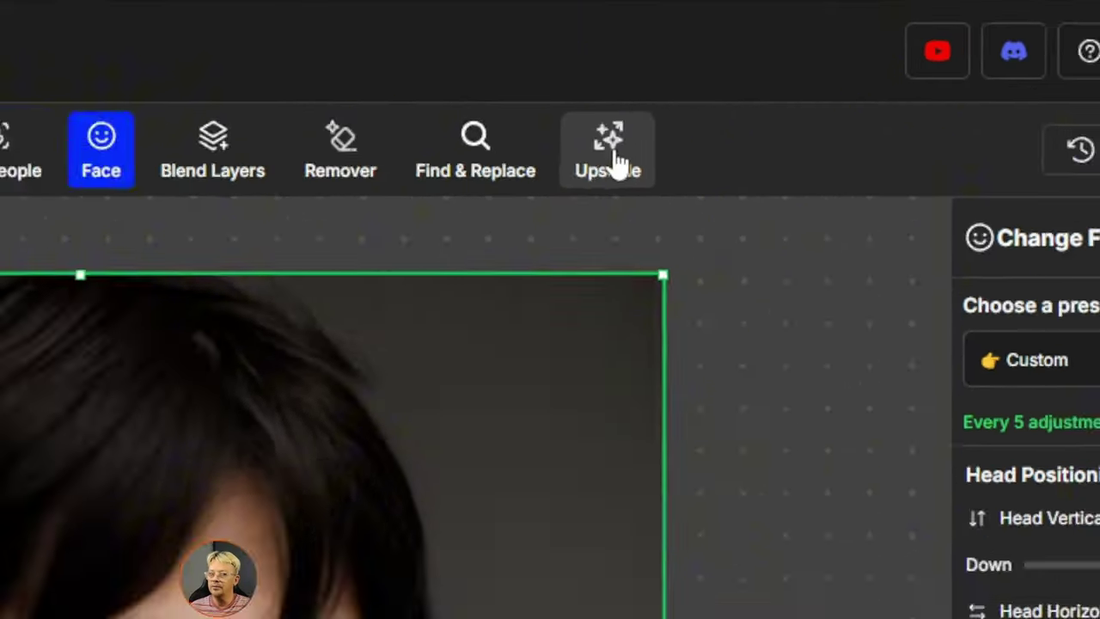
Step: Send the boy's portrait to Ultimate Upscale and switch between 2K and 4K, ending on 2K
left_click(612, 159)
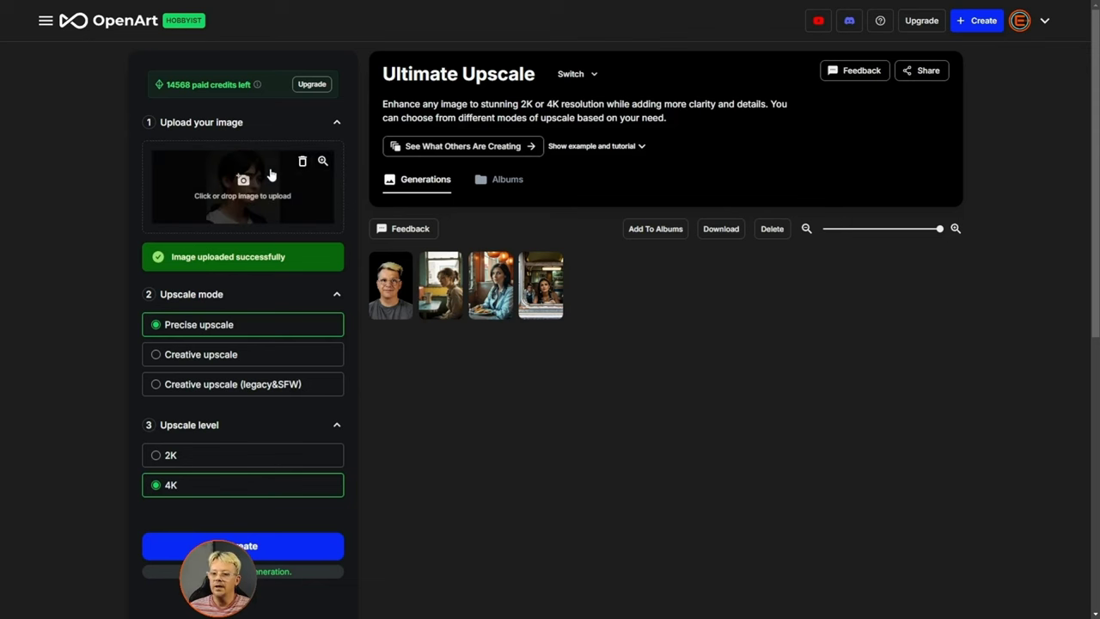
scroll(155, 369, "down", 1)
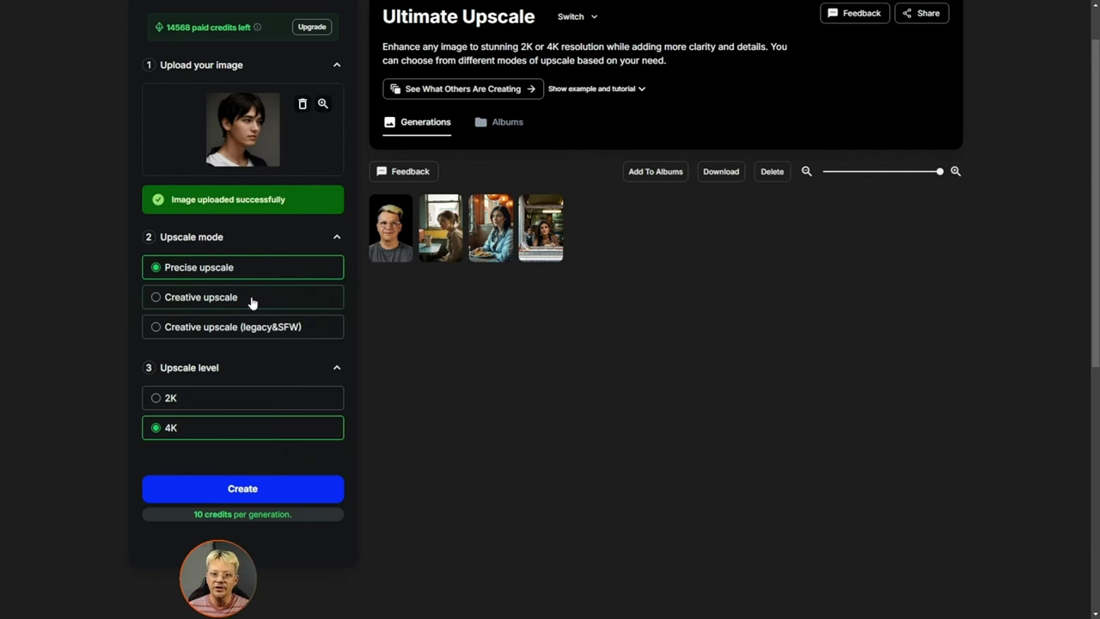
left_click(231, 400)
left_click(212, 438)
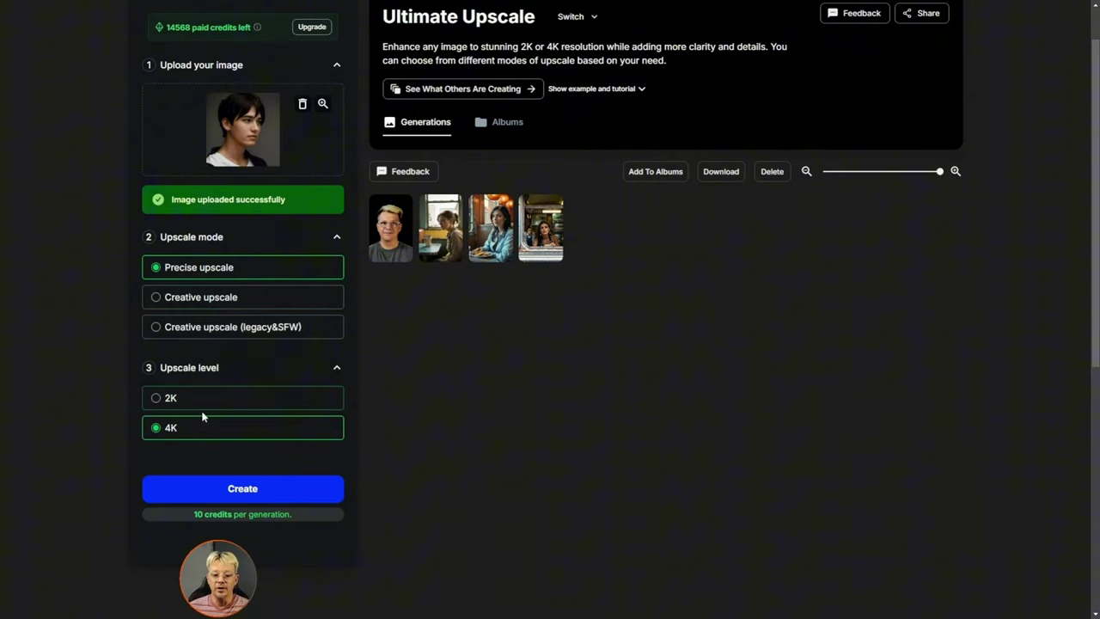
left_click(207, 399)
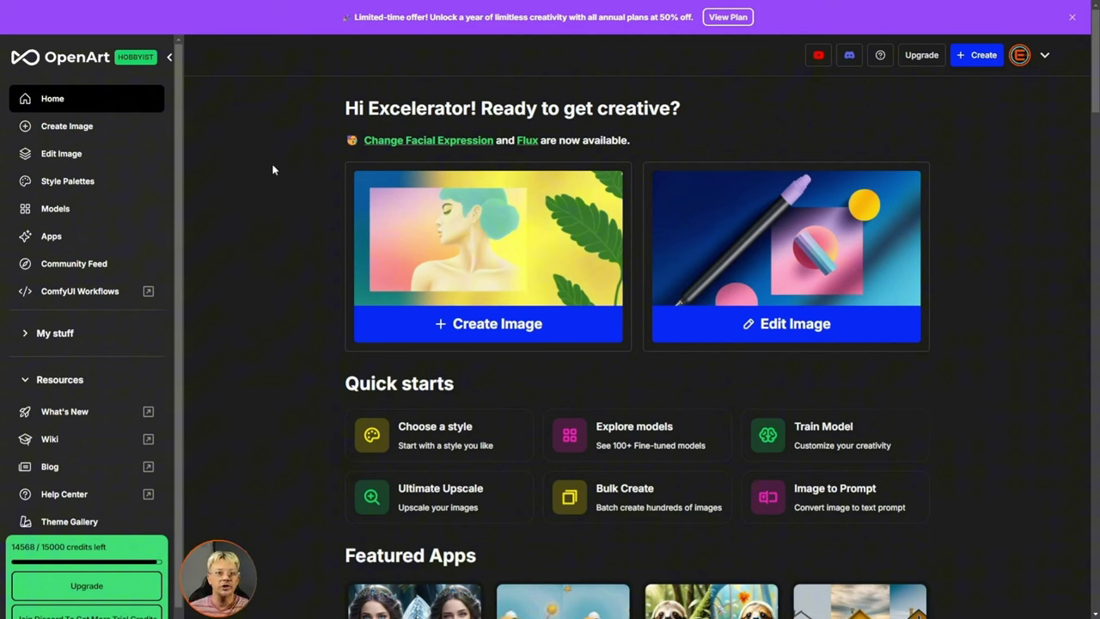
left_click(112, 207)
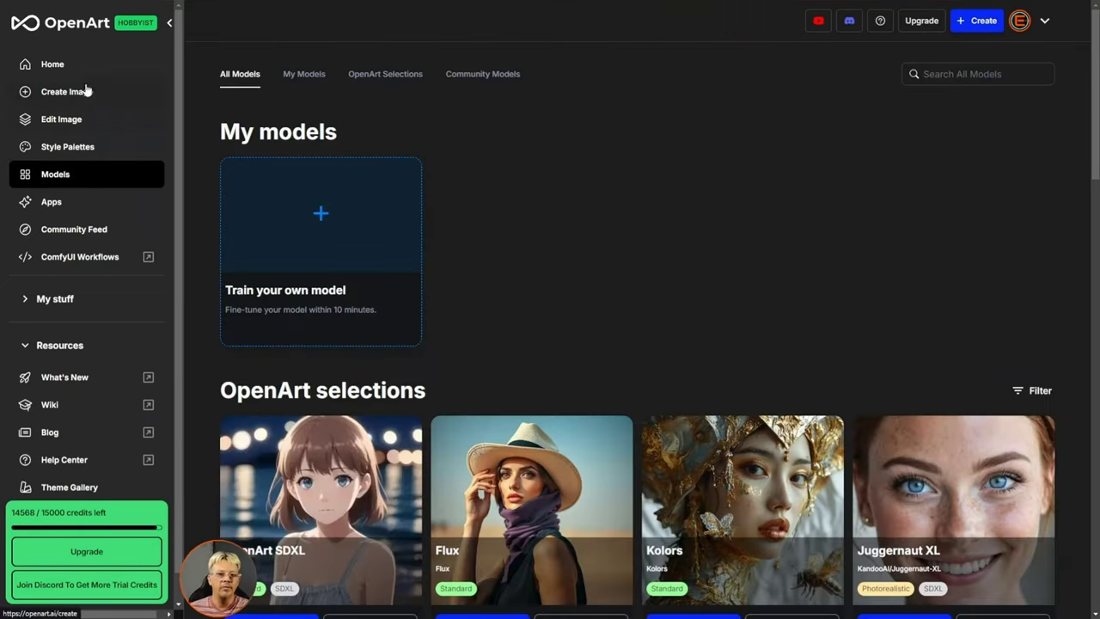
scroll(635, 387, "down", 3)
scroll(550, 309, "down", 10)
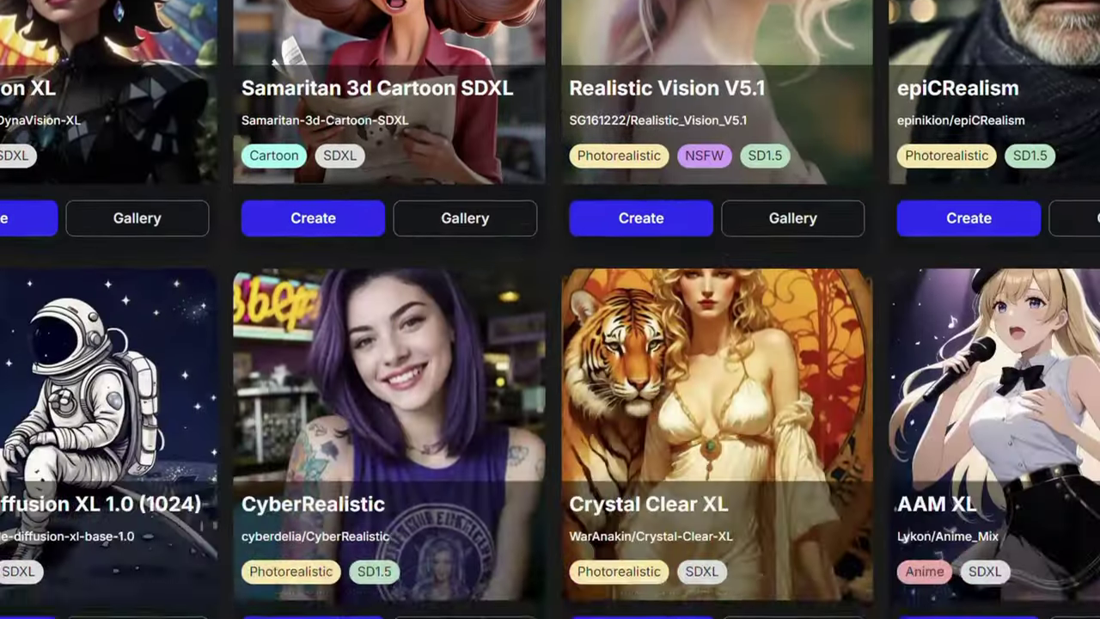